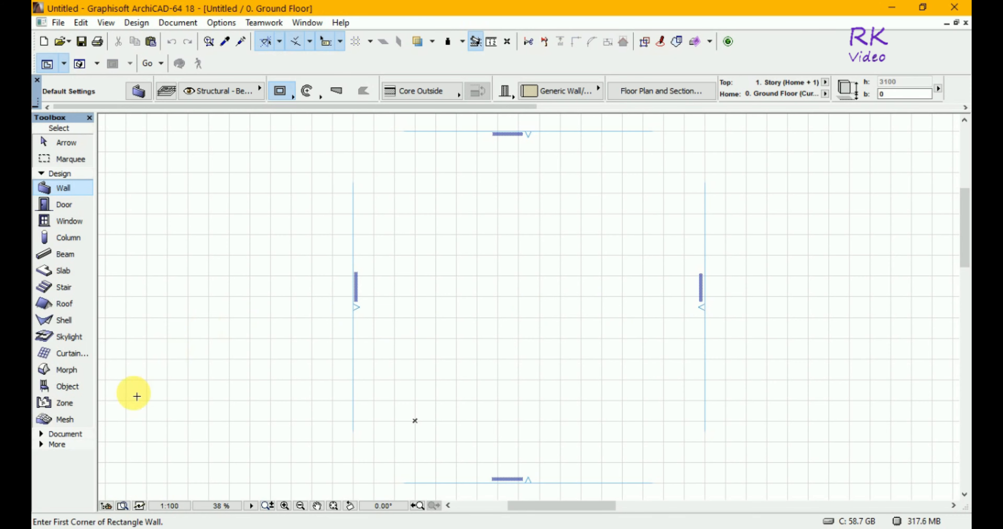
Open the Object tool's default settings and show the Office Equipment 18 folder of the furnishing library
click(64, 388)
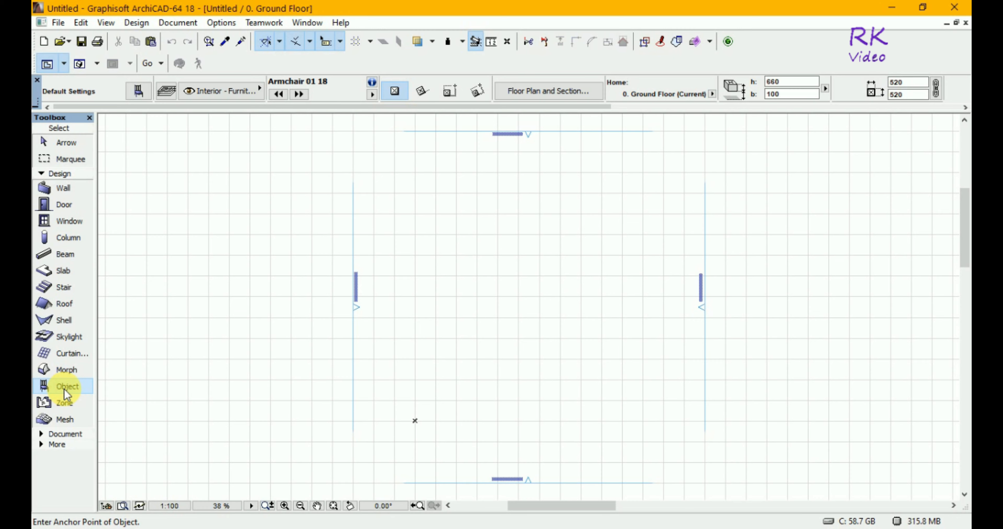
click(139, 92)
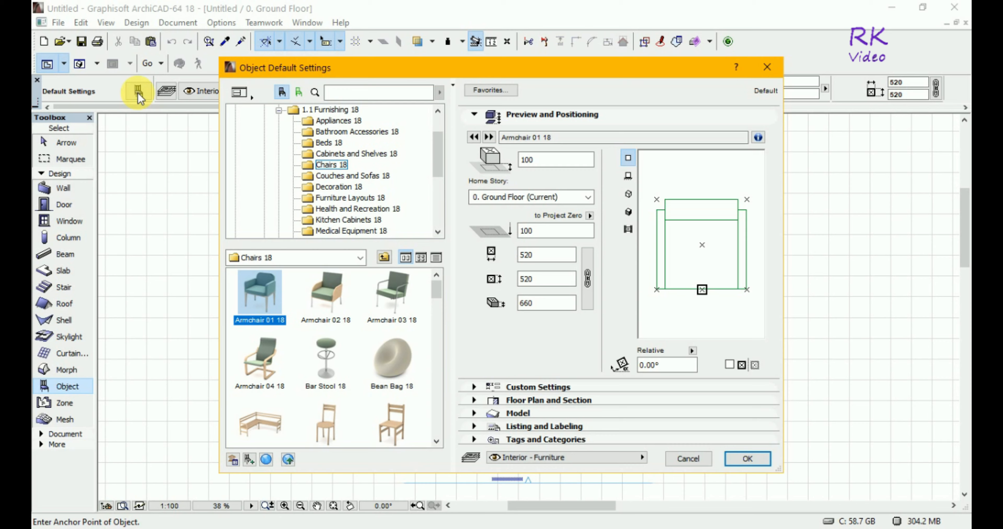
scroll(351, 186, down, 2)
click(350, 186)
click(337, 199)
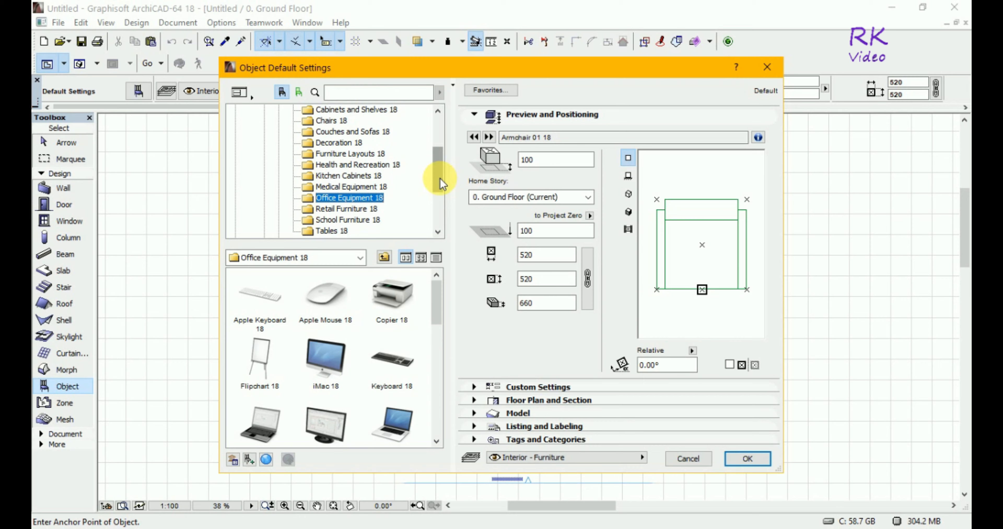
Browse the Building Structures 18 library, looking through Fences and Railings 18 and the Beams 18 and Columns 18 folders of Concrete Structures 18
drag(439, 178, 437, 201)
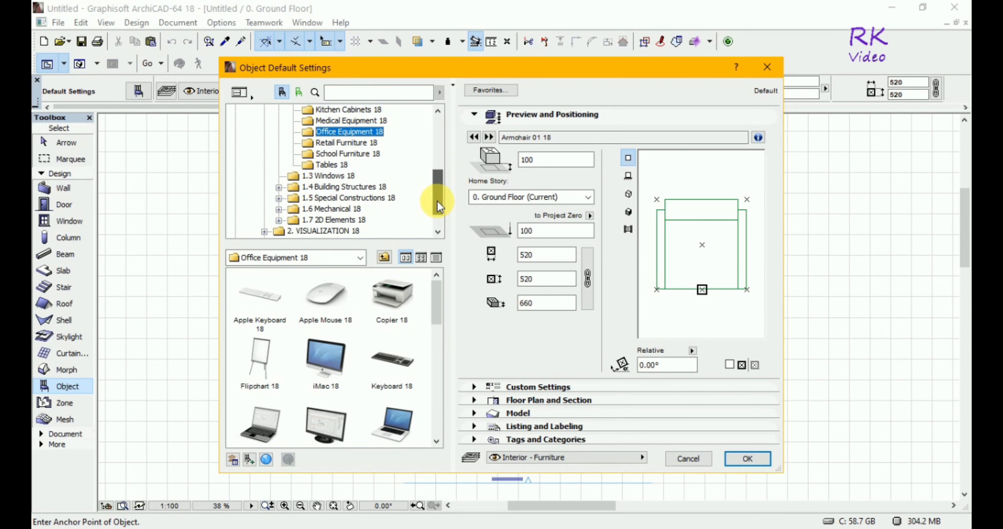
scroll(438, 206, down, 3)
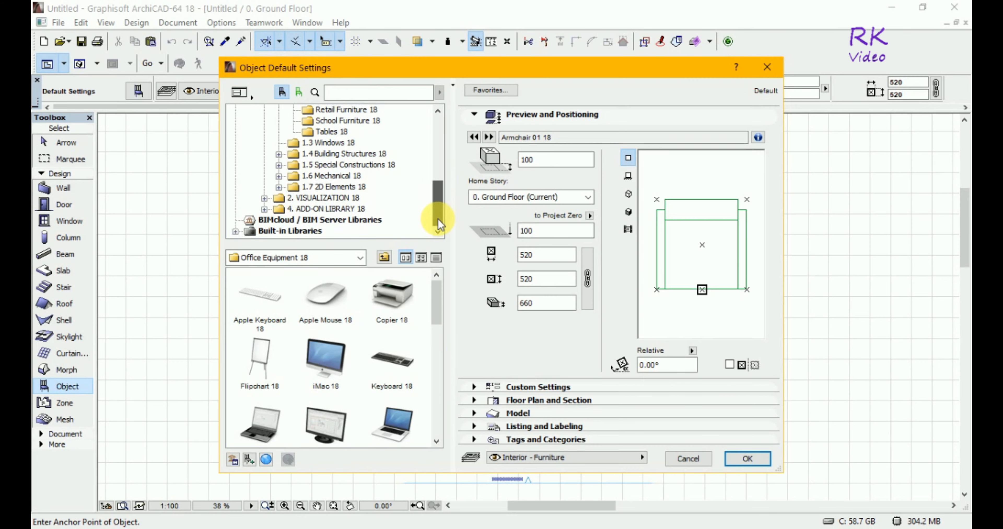
click(279, 154)
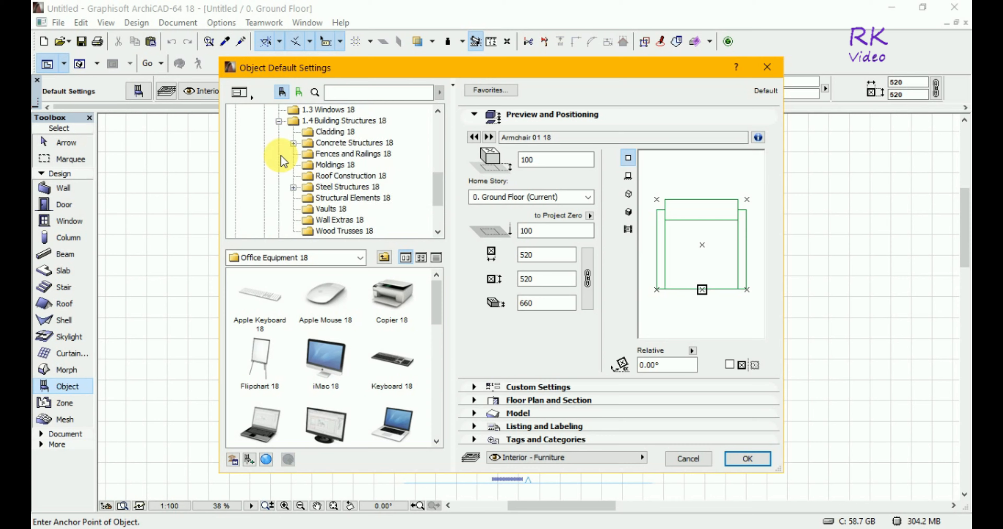
click(314, 156)
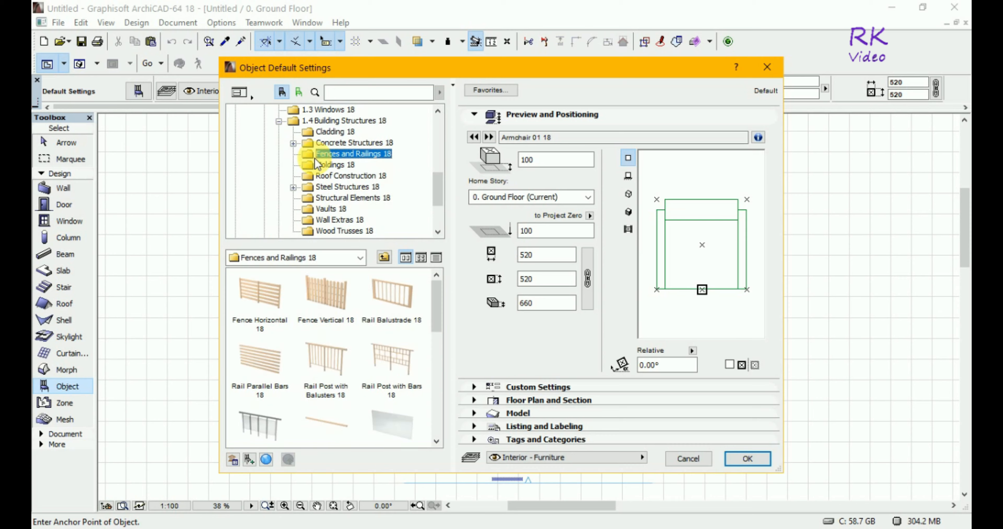
click(338, 144)
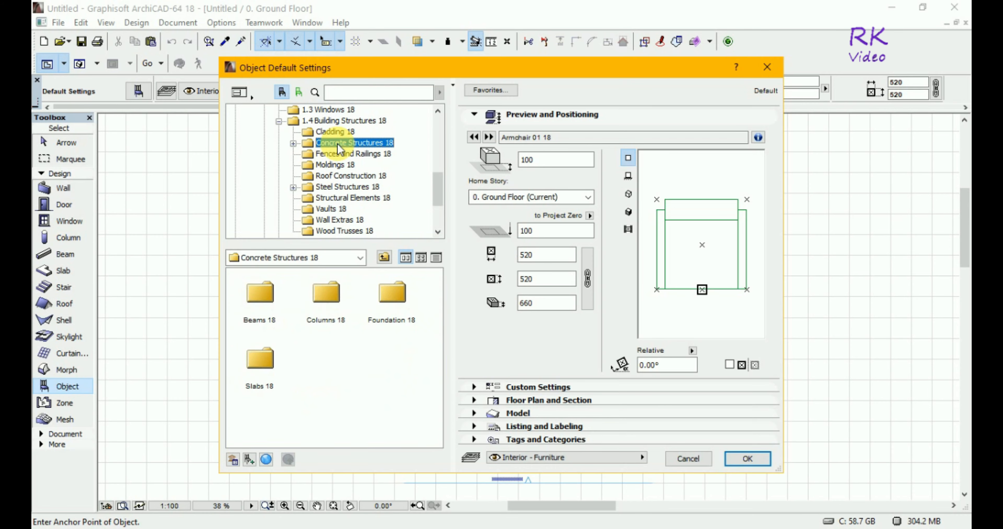
click(295, 143)
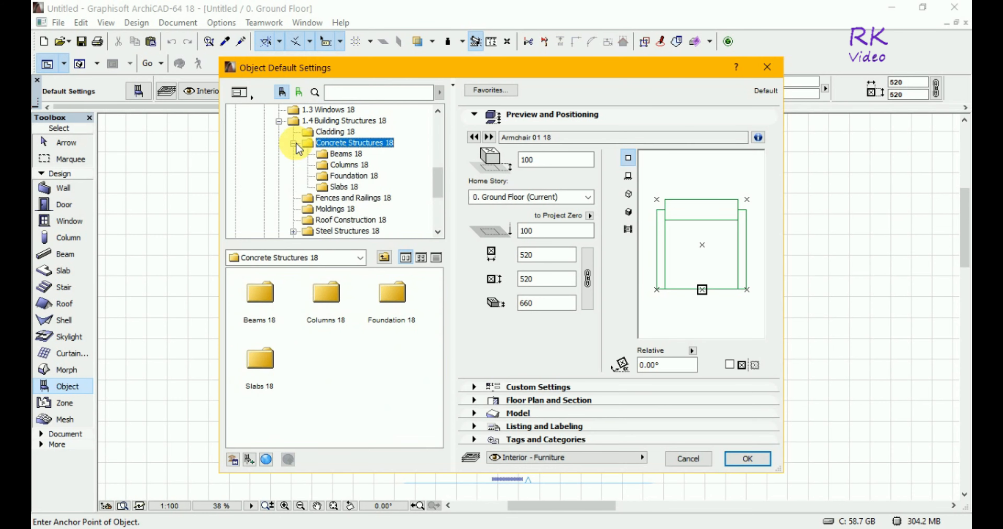
click(342, 155)
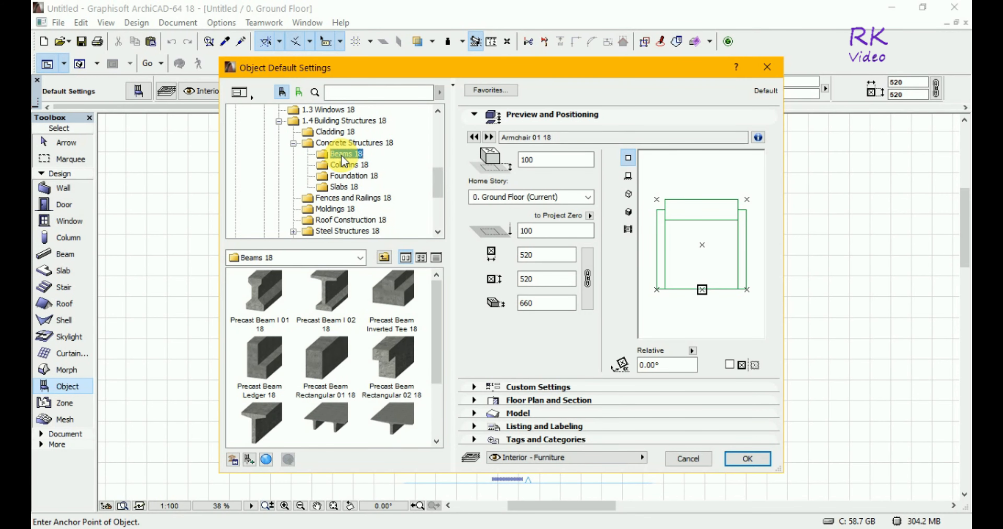
click(341, 165)
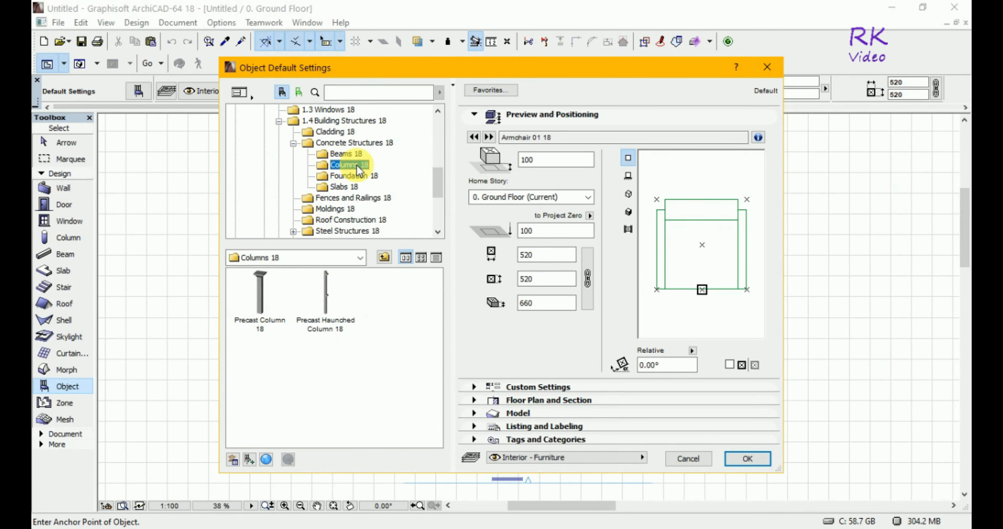
Look through the Furnishing 18 folders for appliances, bathroom accessories, beds, cabinets and shelves, and couches and sofas
drag(438, 180, 448, 127)
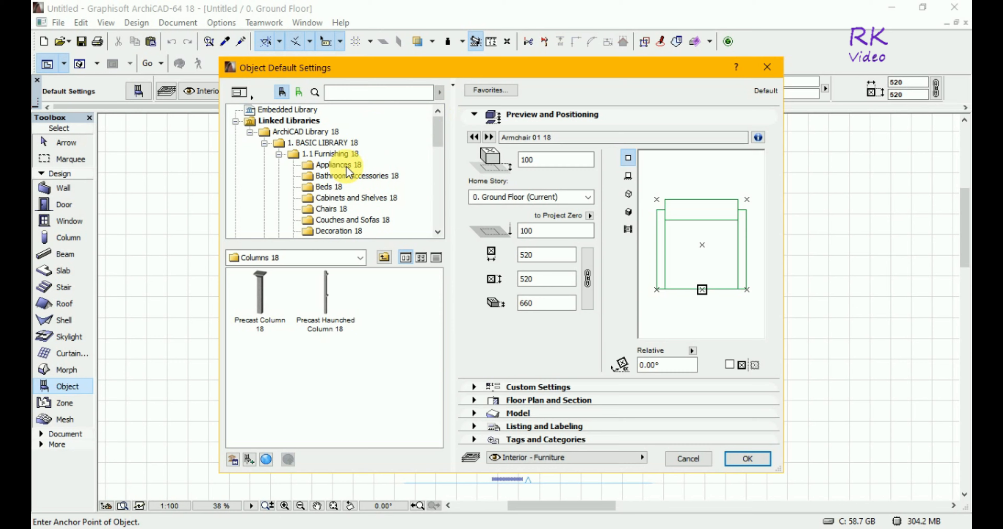
click(338, 165)
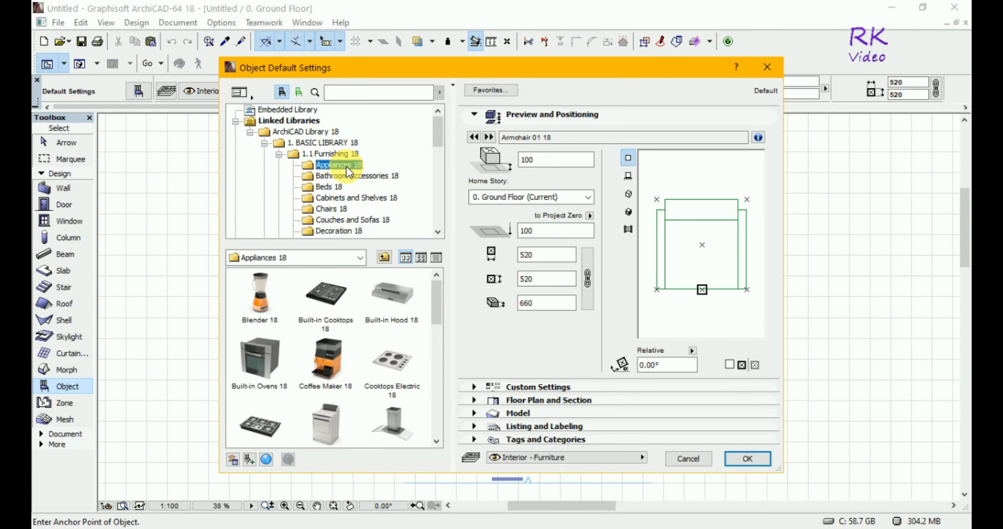
click(345, 178)
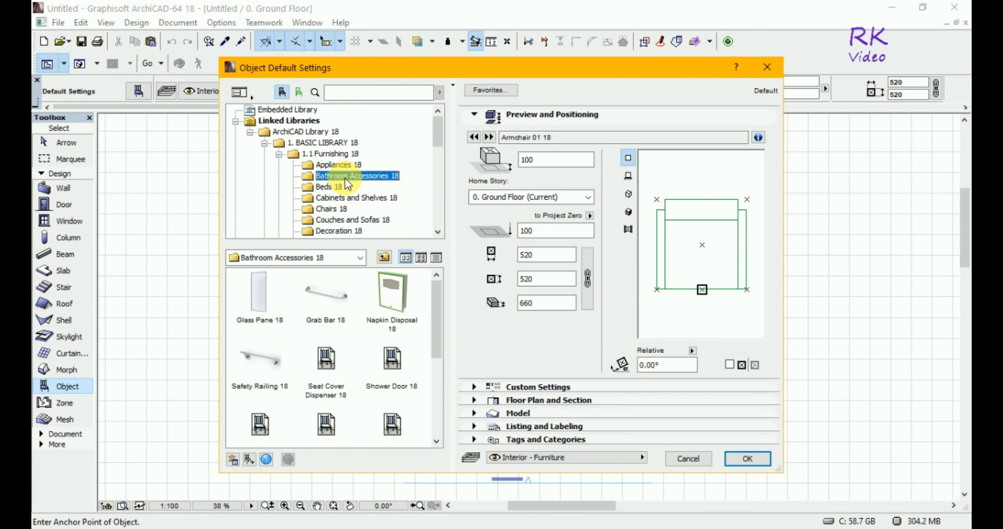
click(334, 189)
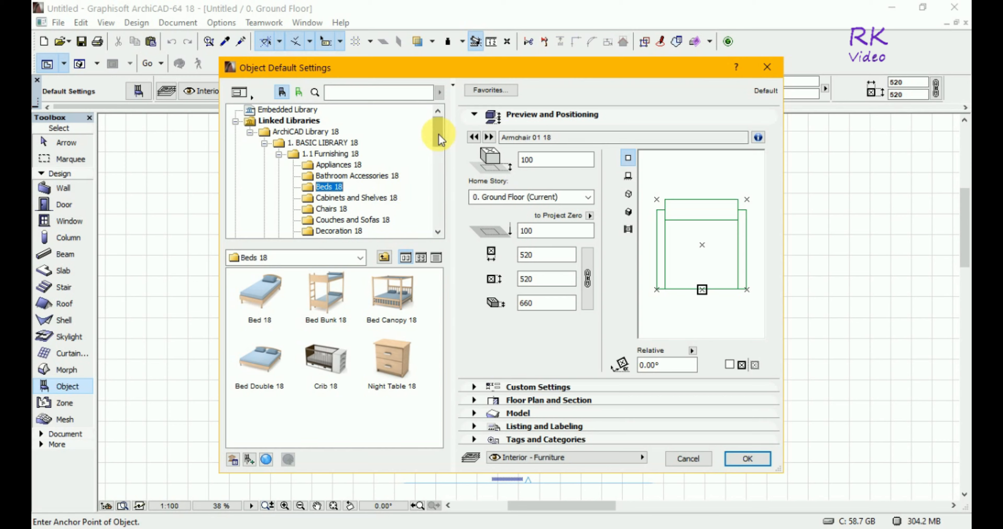
drag(438, 133, 438, 144)
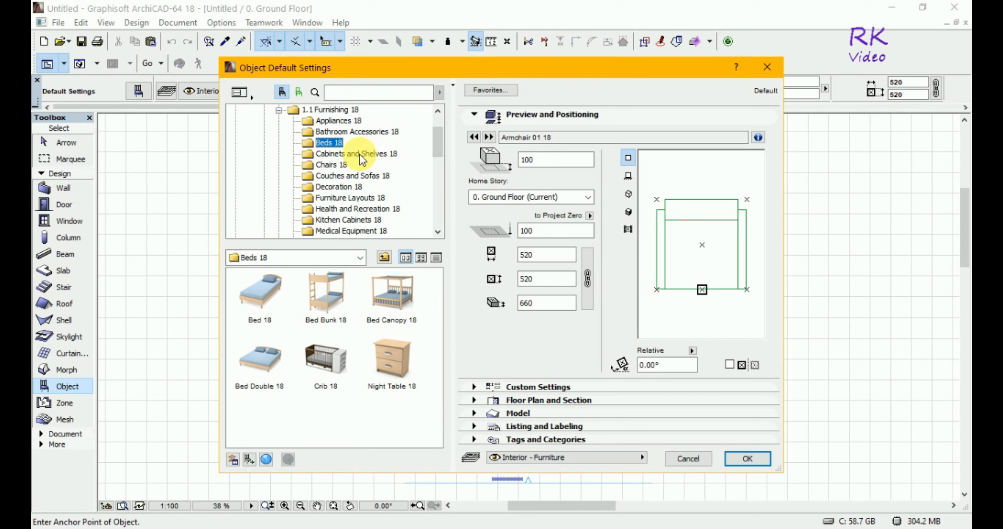
click(346, 157)
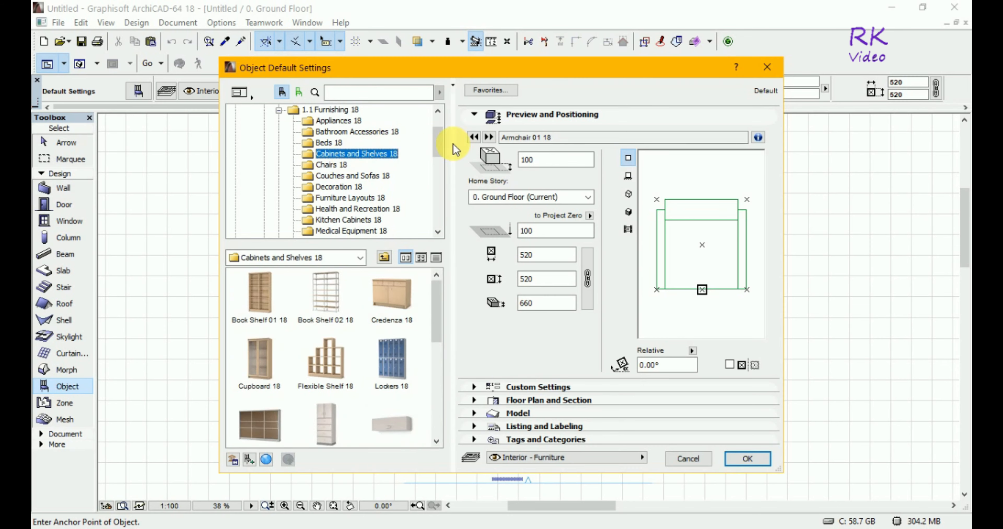
scroll(439, 140, down, 2)
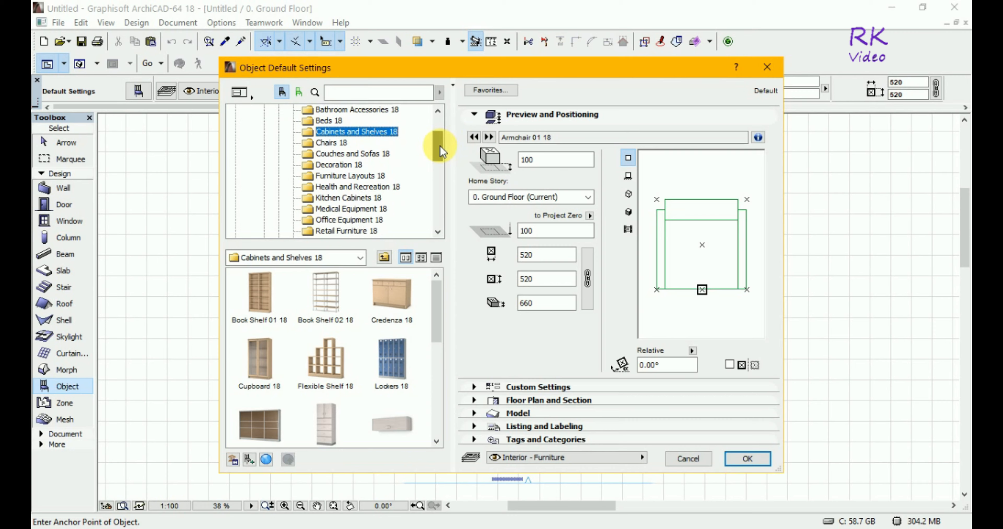
click(363, 156)
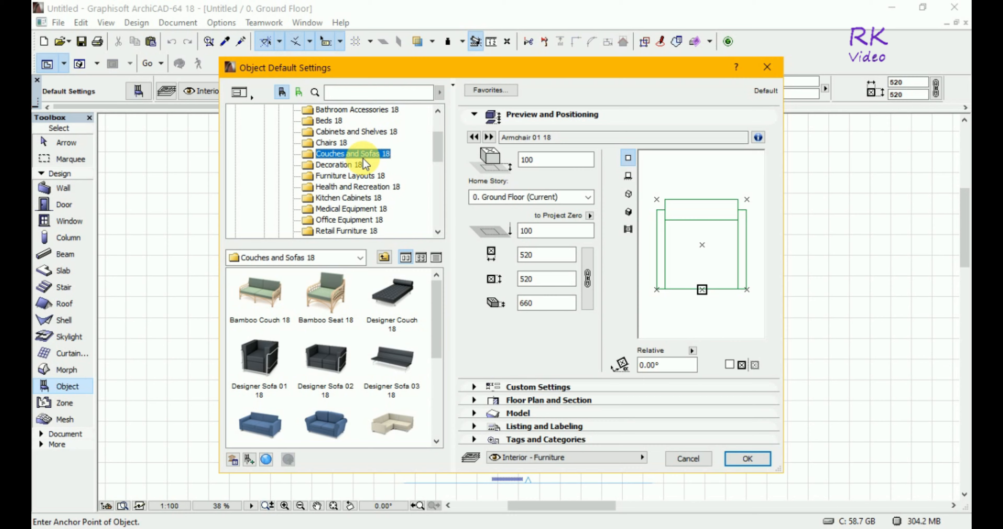
Set Picture 18 from the Decoration 18 folder as the default object and place it at the project origin
click(340, 165)
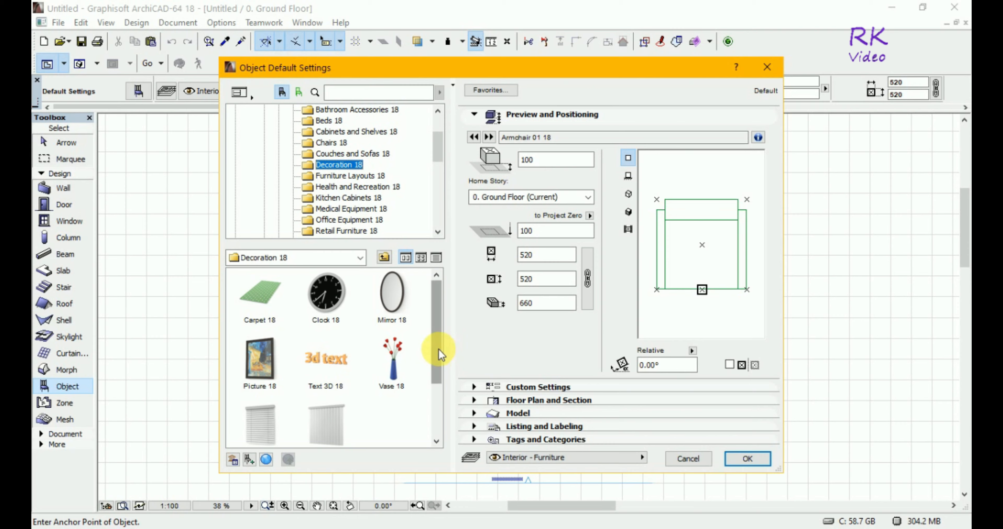
drag(438, 347, 463, 354)
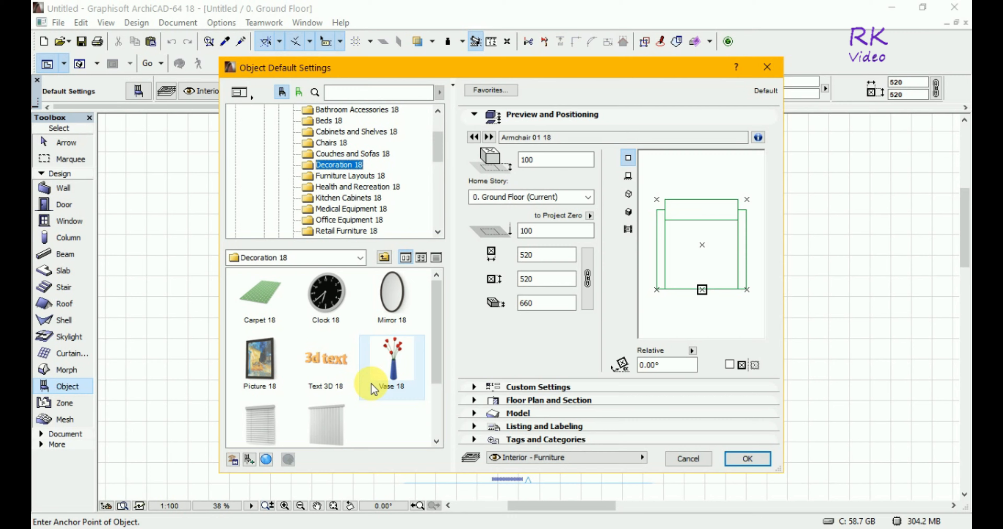
click(244, 366)
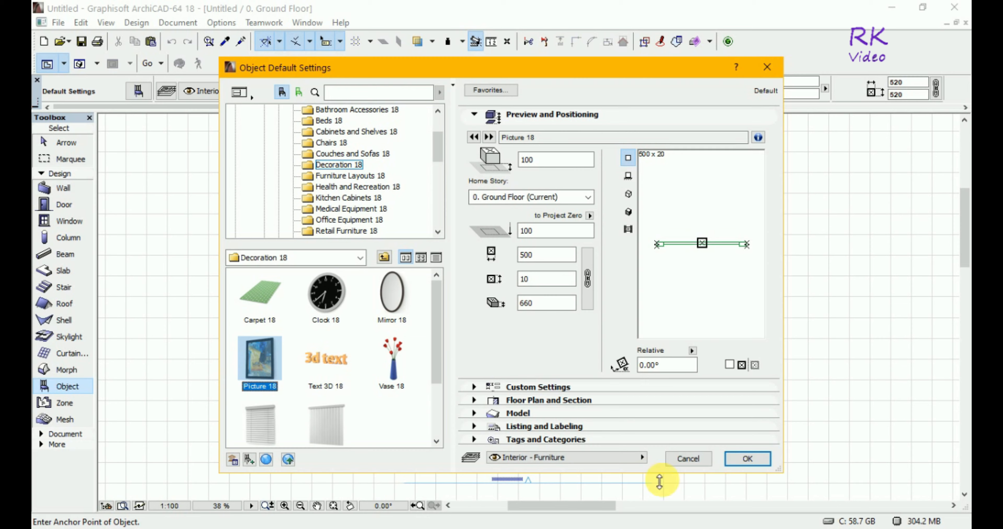
click(752, 461)
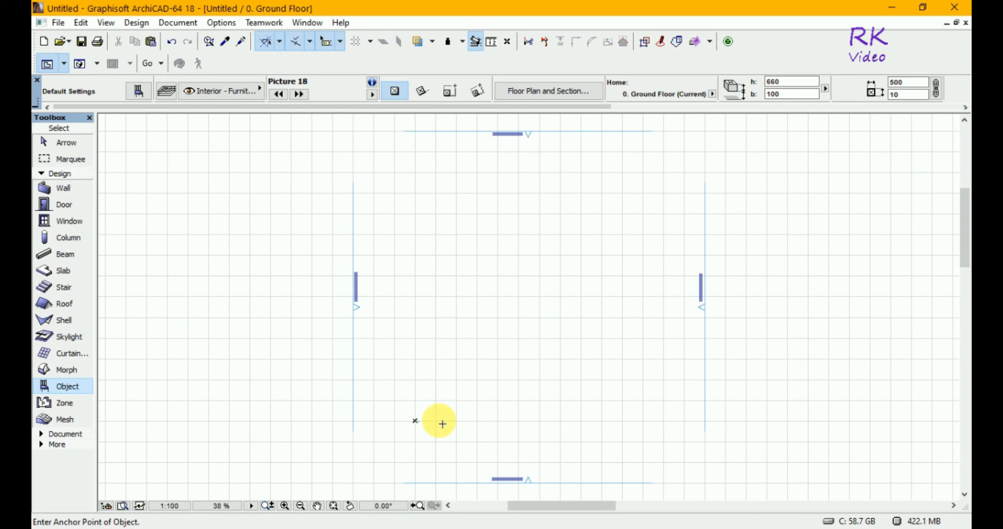
Zoom in closely on the picture object at the project origin of the ground floor plan
click(284, 504)
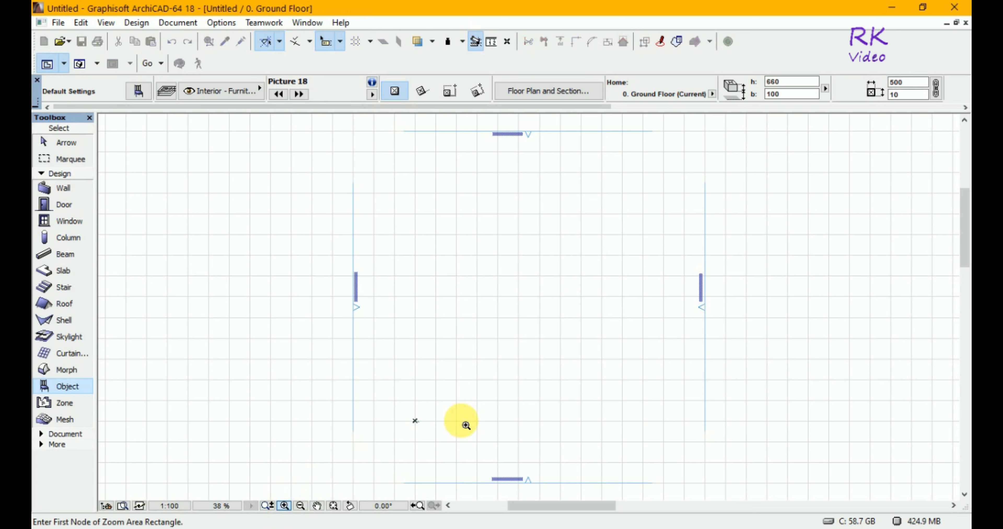
click(413, 421)
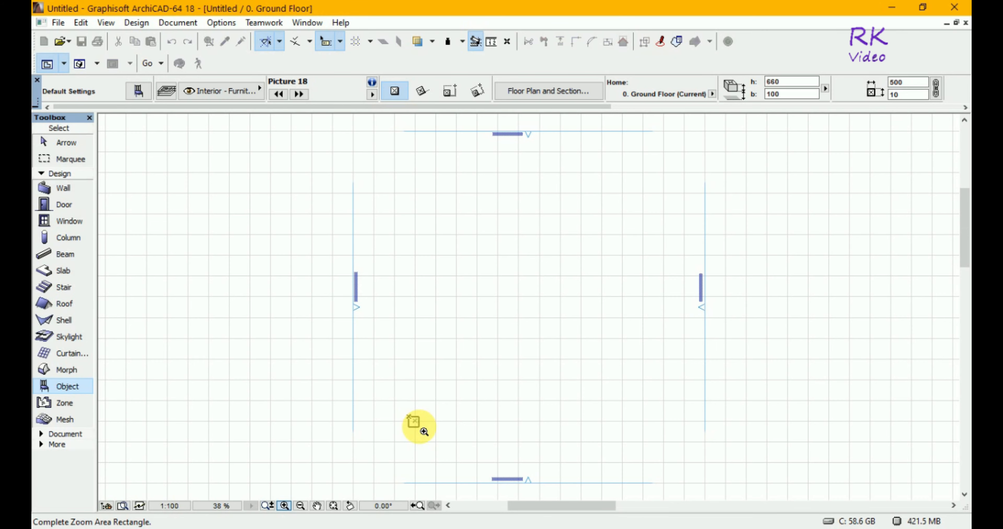
click(423, 431)
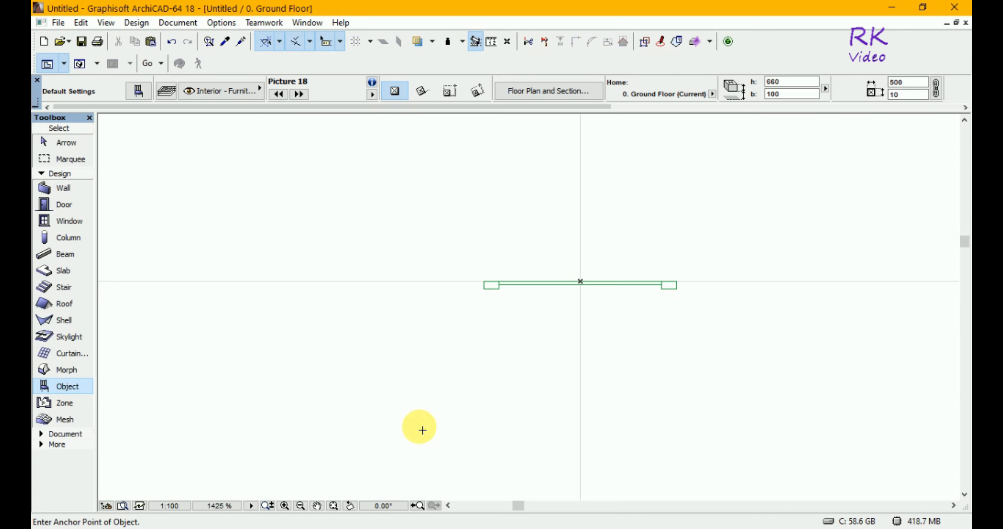
Show the picture object in the 3D window and orbit around it to examine its front
key(alt+F4)
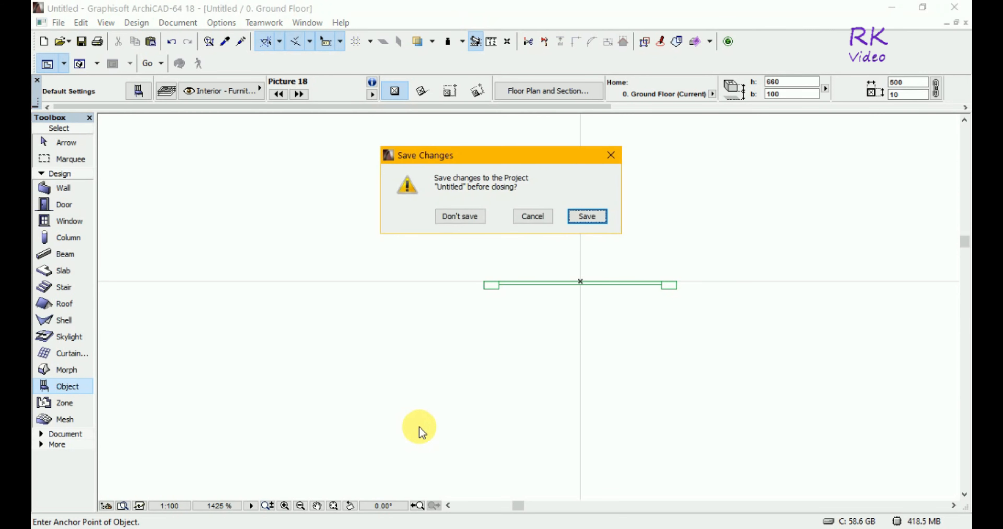
click(611, 162)
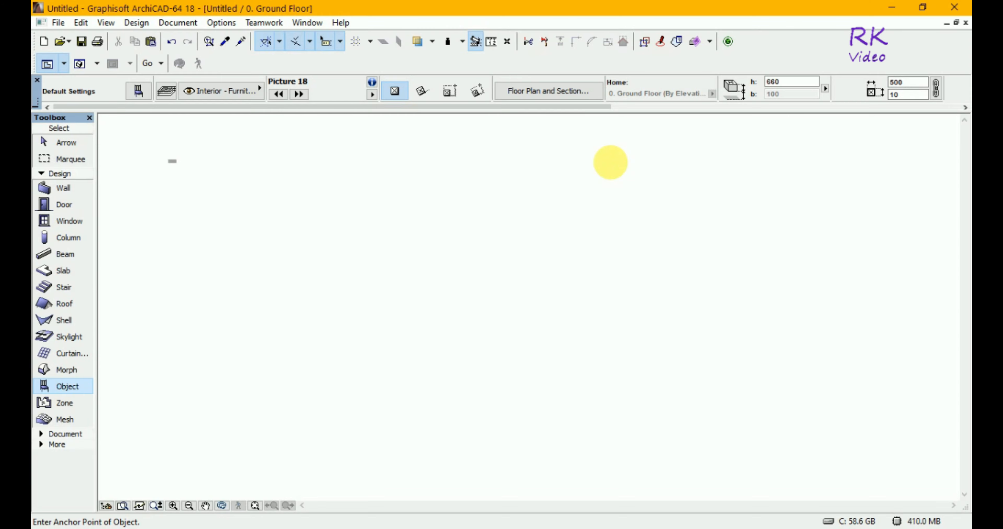
key(F3)
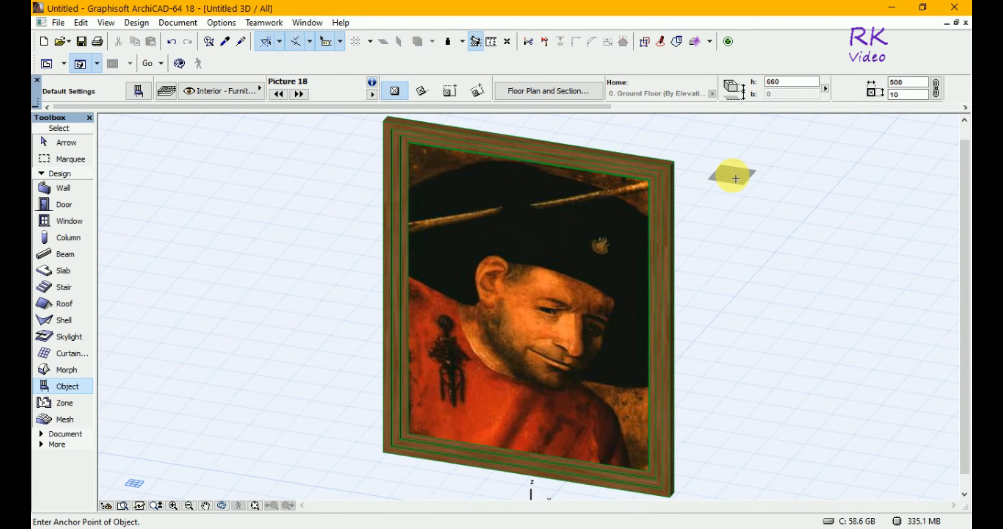
key(o)
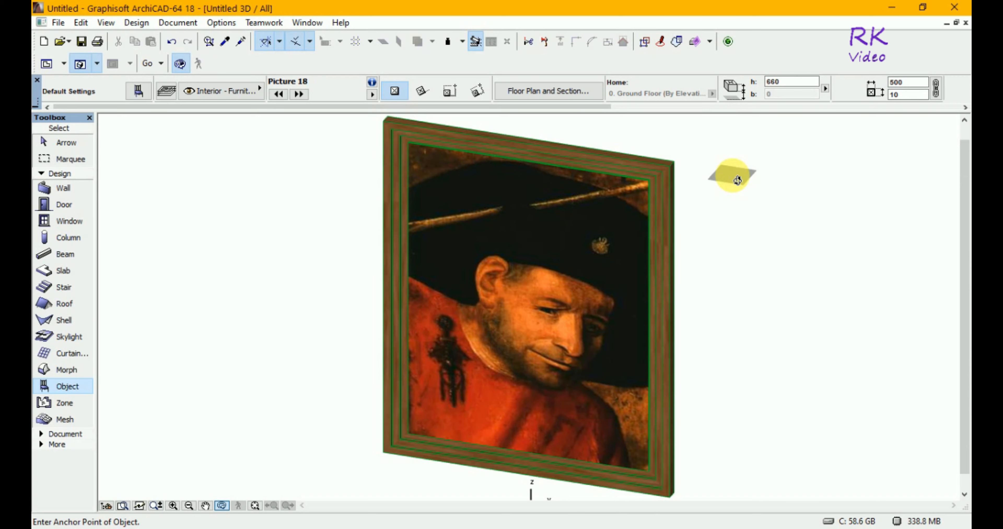
drag(723, 193, 868, 164)
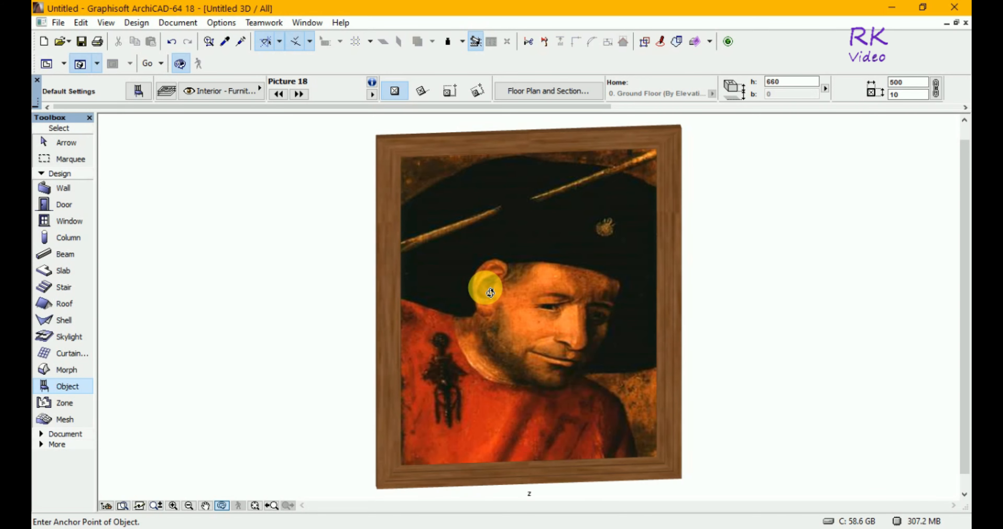
Return to the maximized ground floor plan and reopen the 3D view of the picture
key(F2)
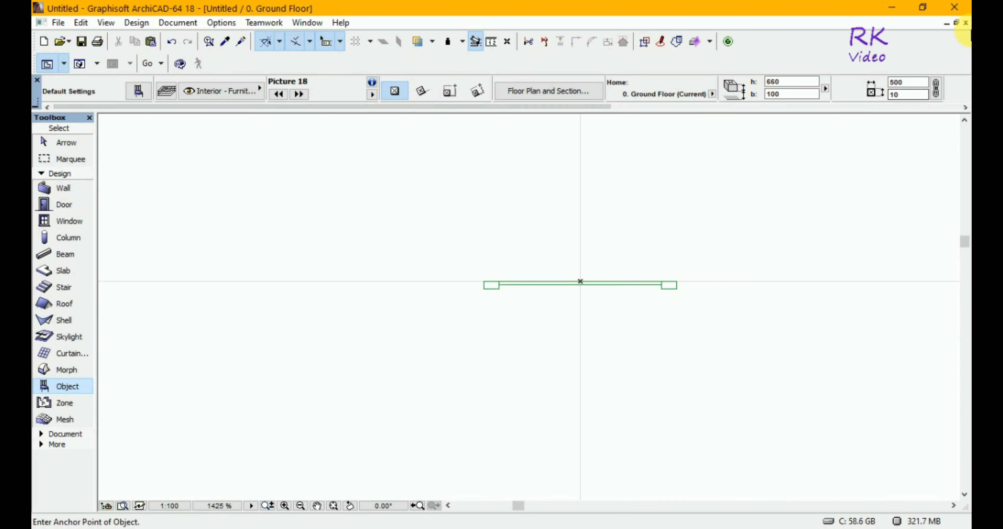
click(955, 22)
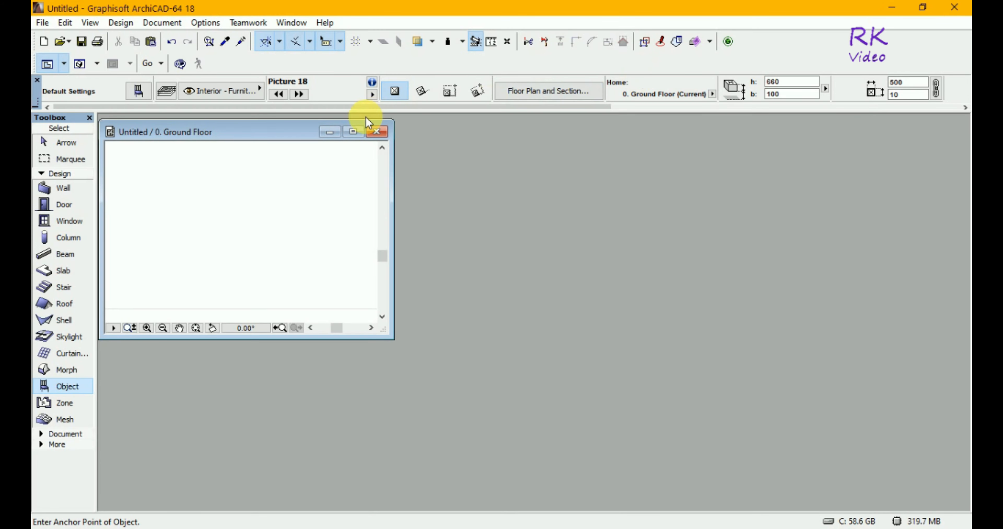
click(355, 132)
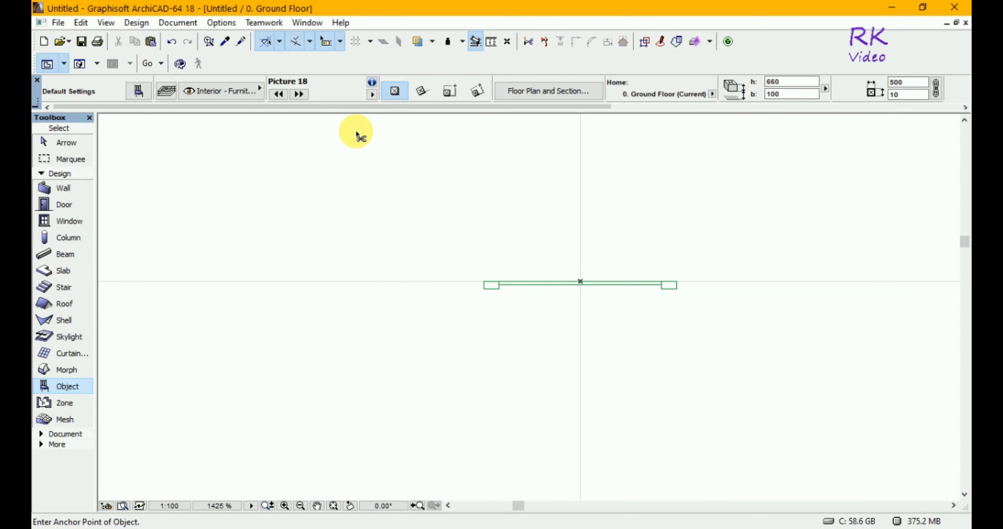
key(ctrl+F5)
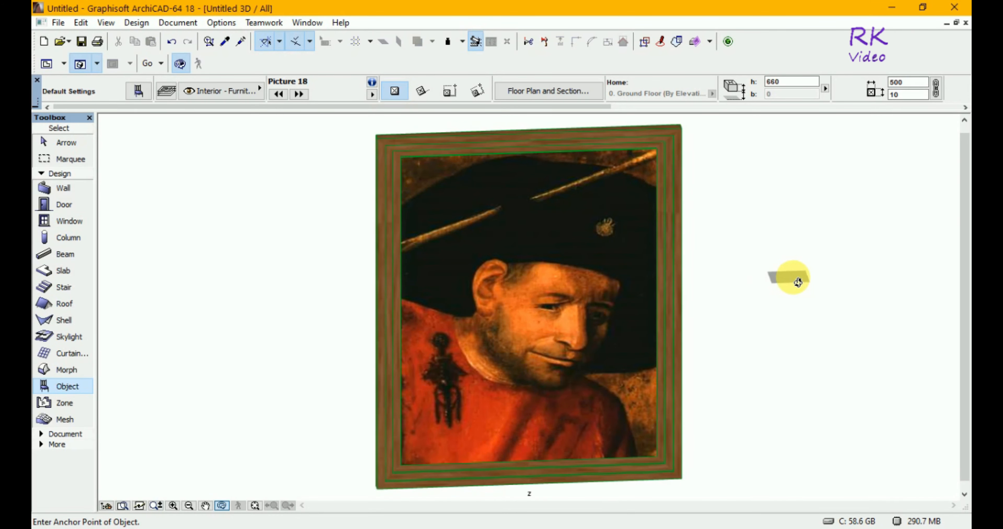
Orbit the 3D view until the framed picture faces straight on
drag(775, 312, 765, 306)
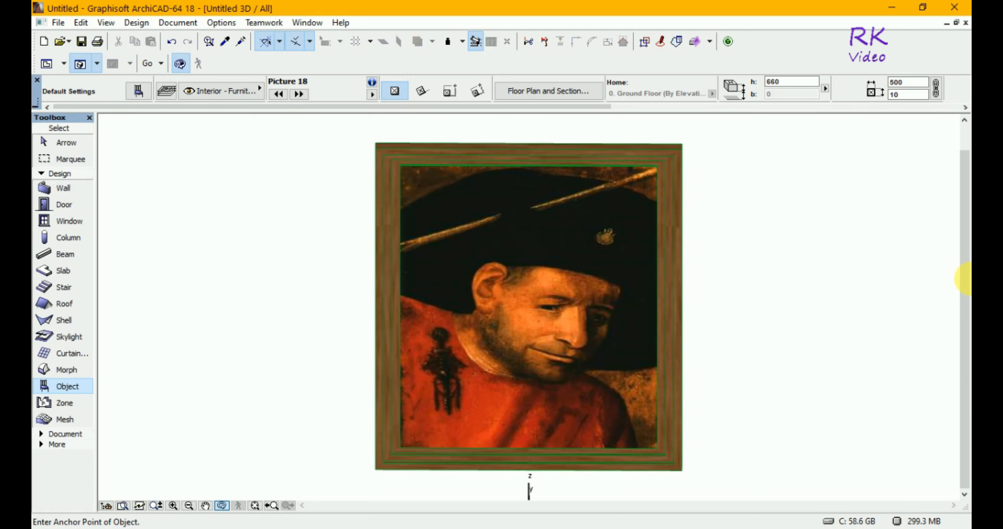
key(super)
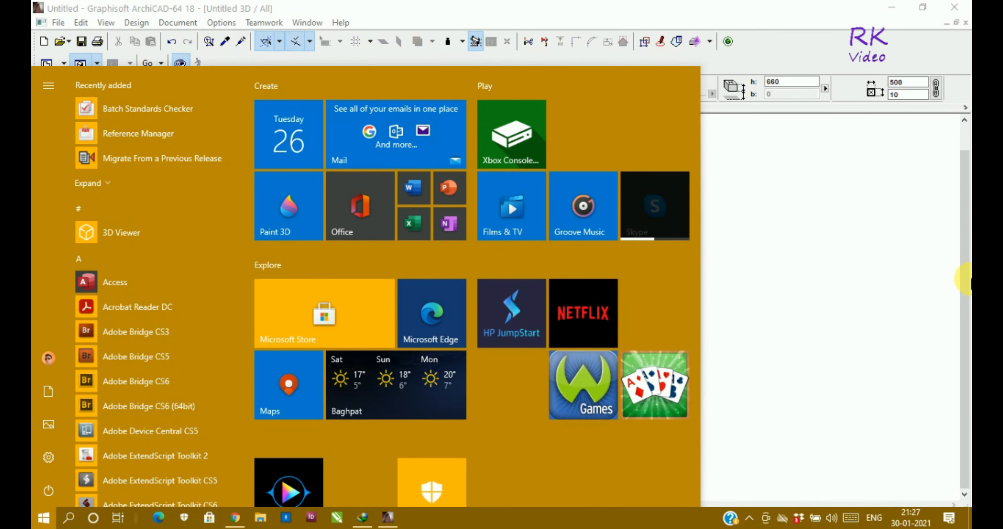
key(Escape)
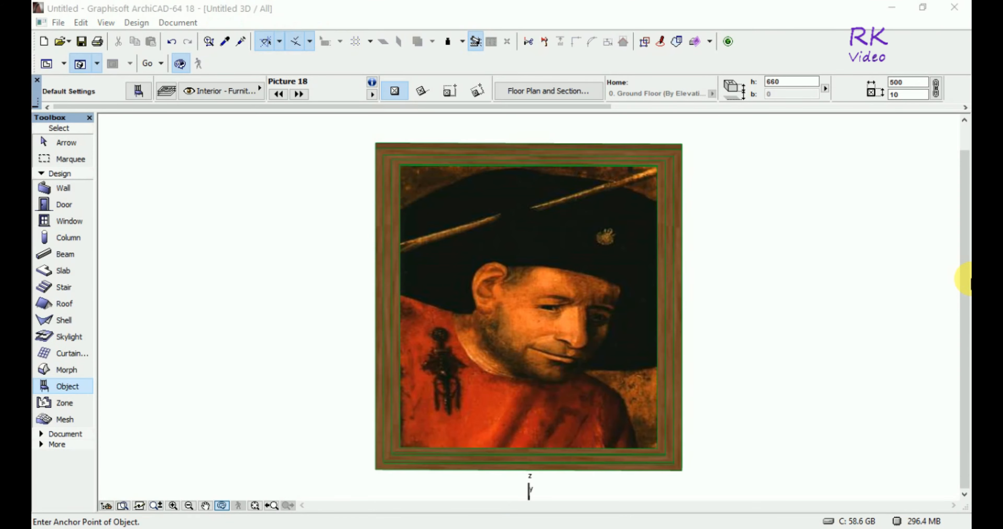
key(super)
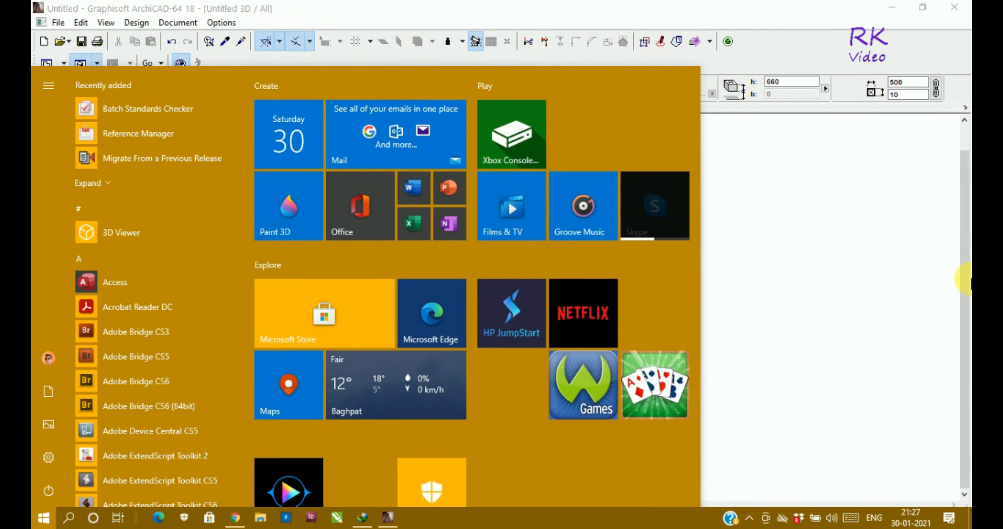
key(Escape)
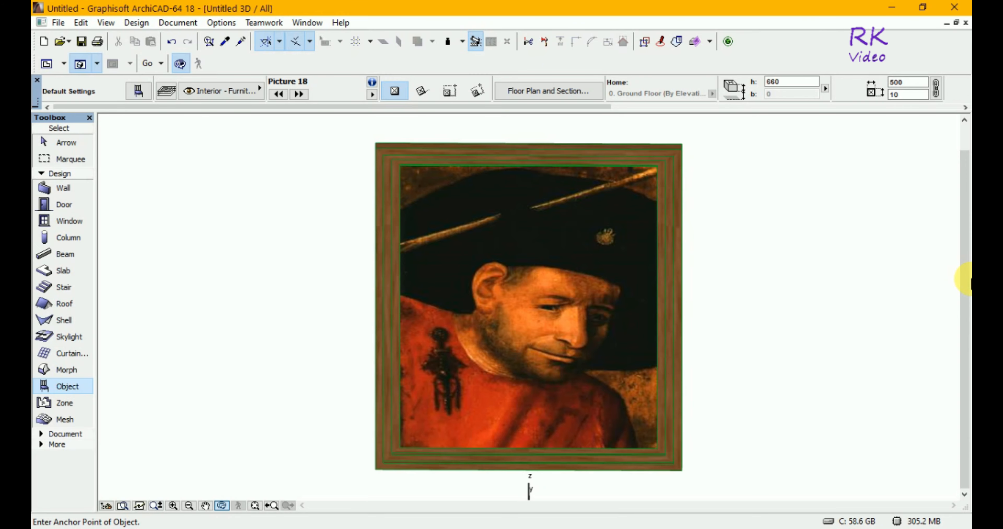
key(super)
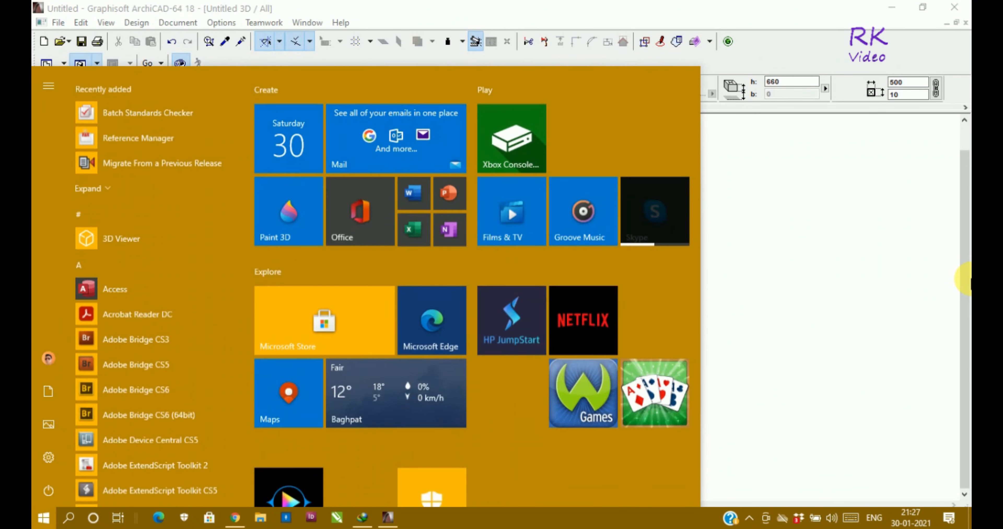
key(Escape)
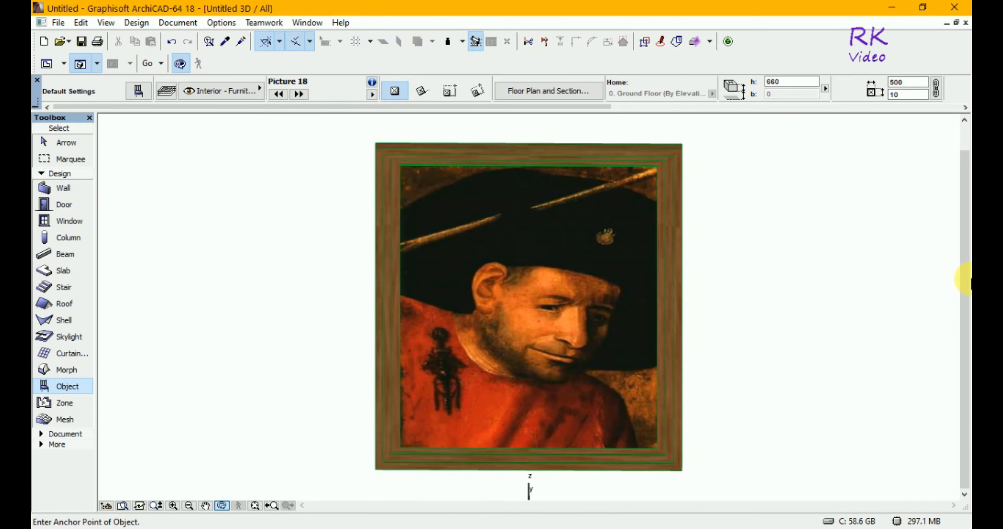
key(super)
key(Escape)
key(super)
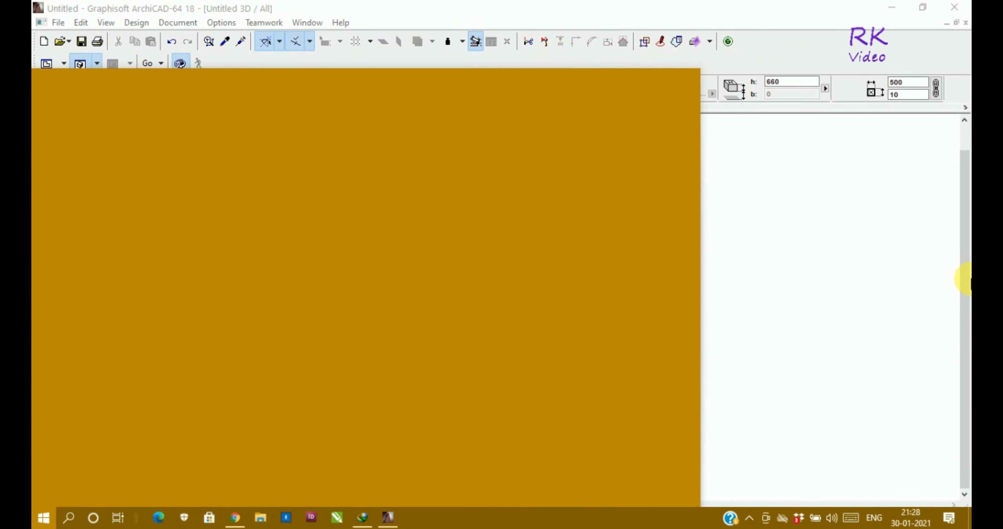
key(Escape)
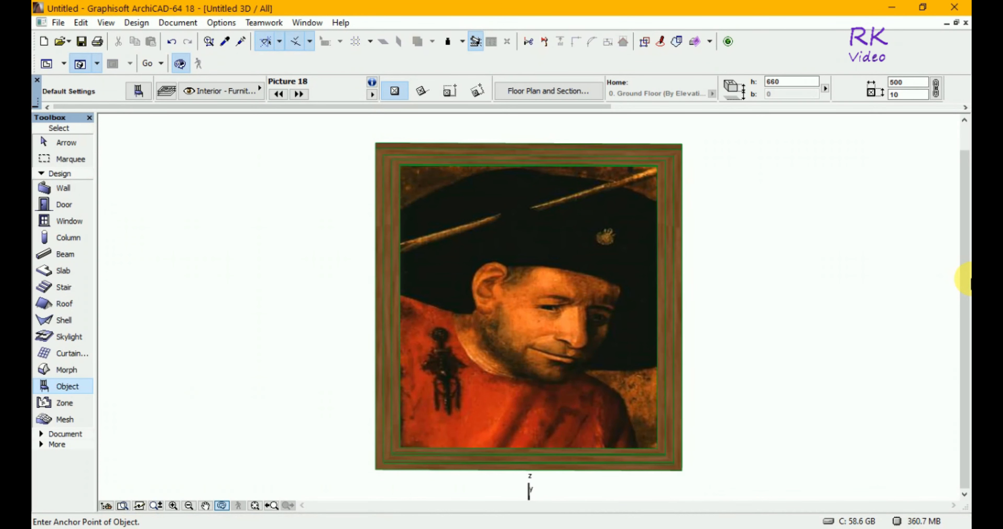
key(super)
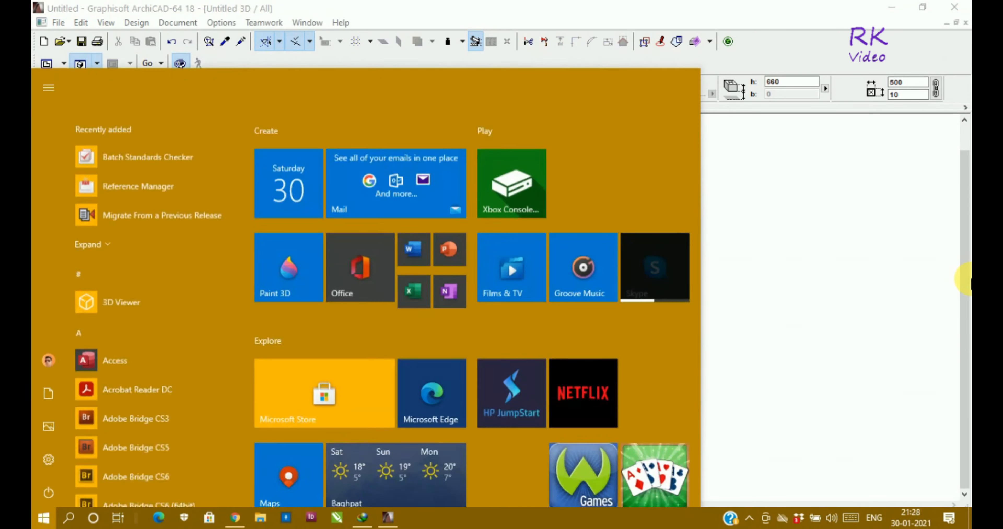
key(Escape)
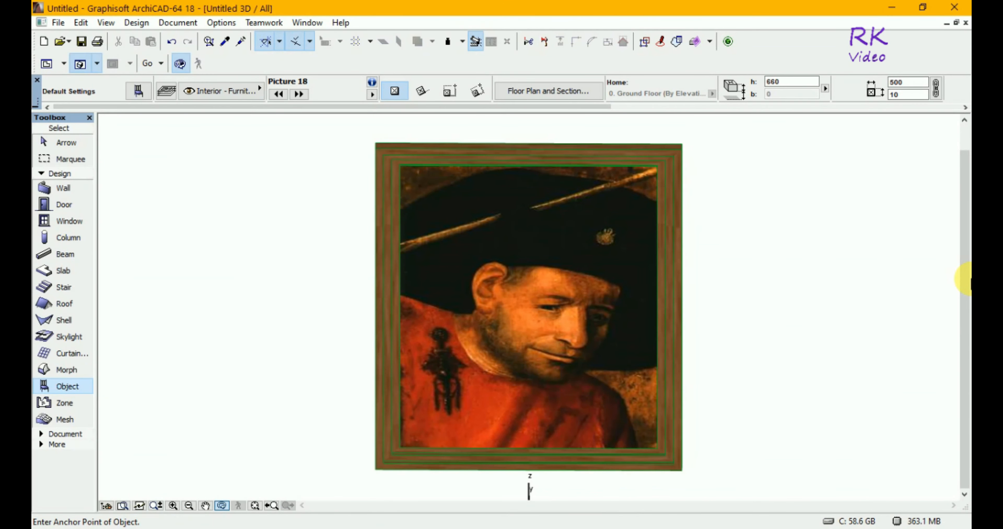
key(super)
key(Escape)
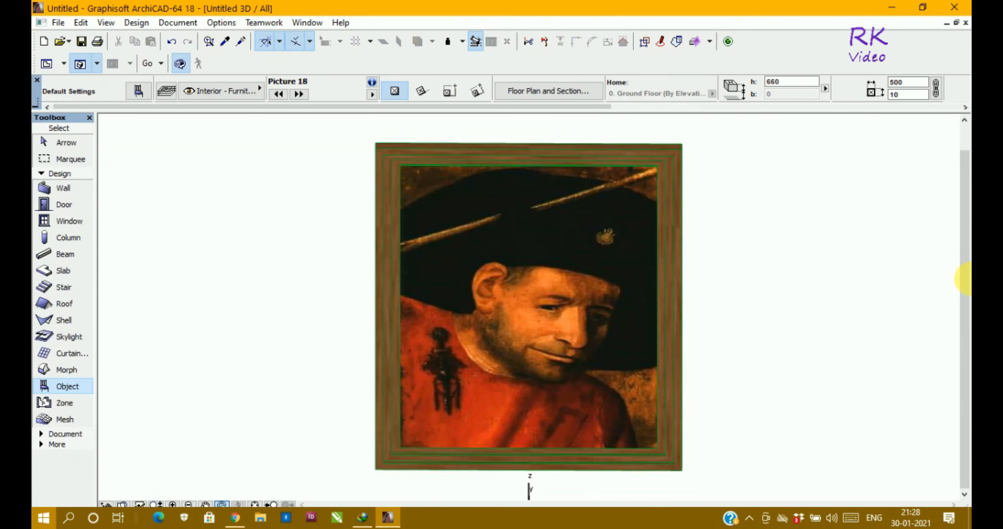
Capture a full-screen screenshot of the picture shown in the 3D window
key(super+Print)
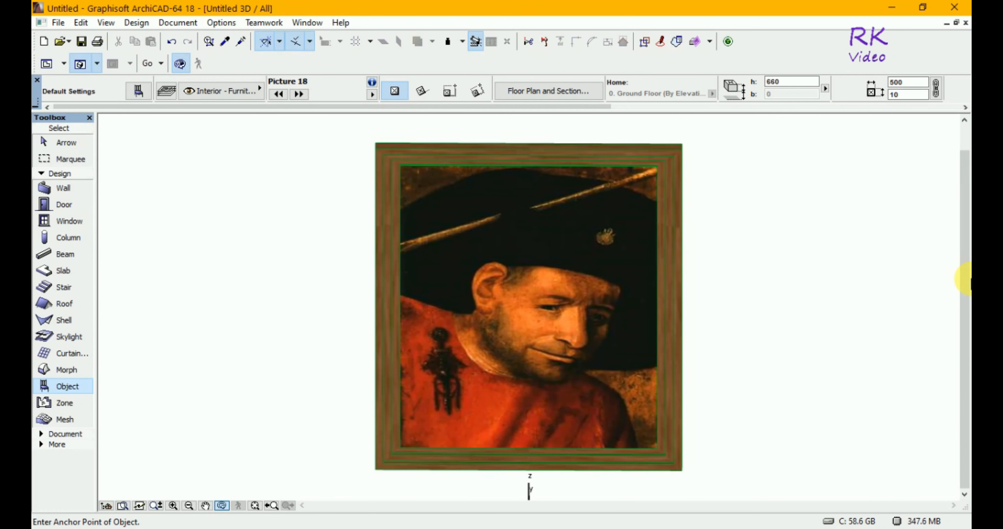
key(super+Print)
key(super+Print)
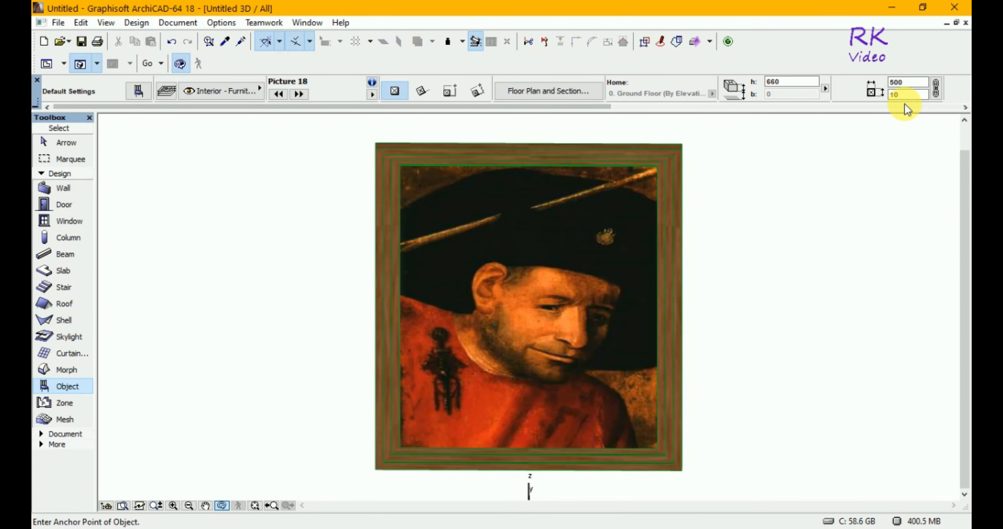
Return to the ground floor plan, restore it to a smaller window and zoom in on the picture object at the project origin
key(F2)
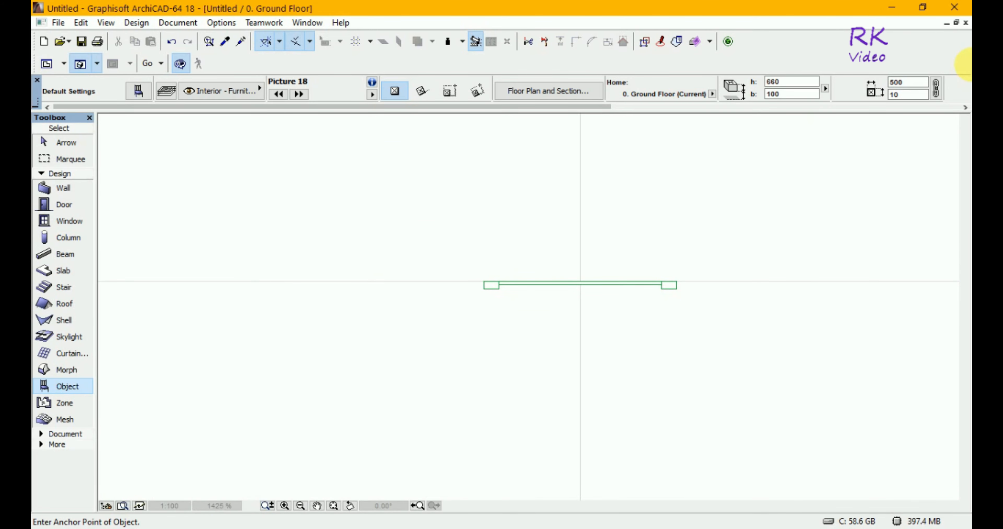
click(955, 23)
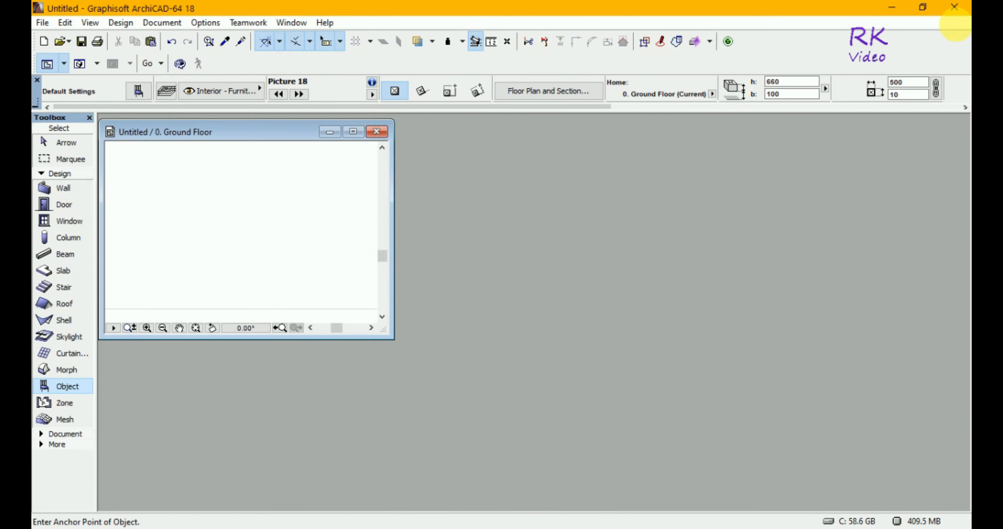
click(196, 328)
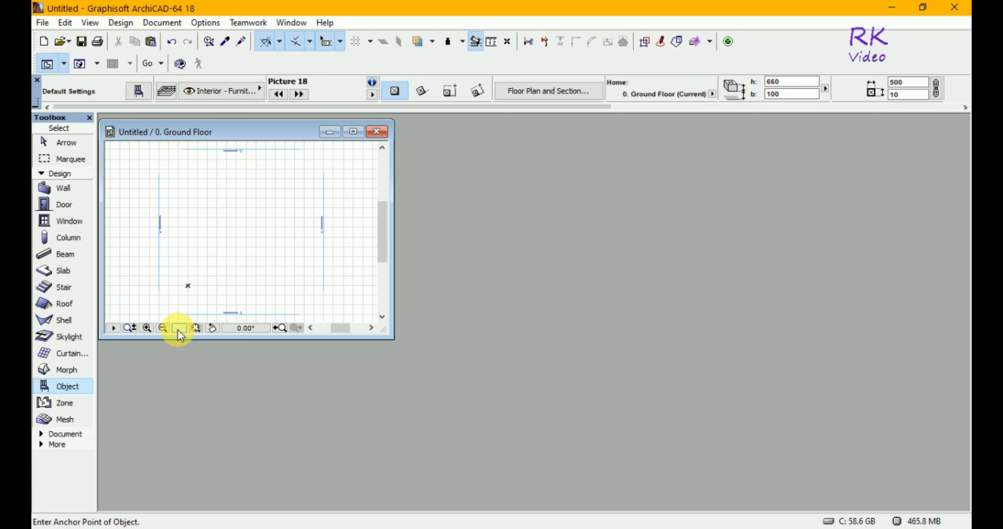
click(147, 329)
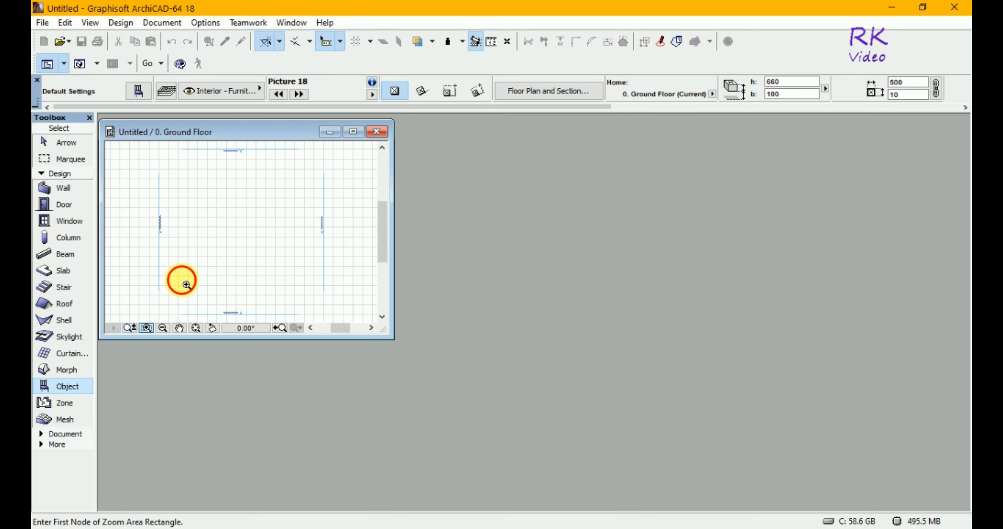
click(181, 280)
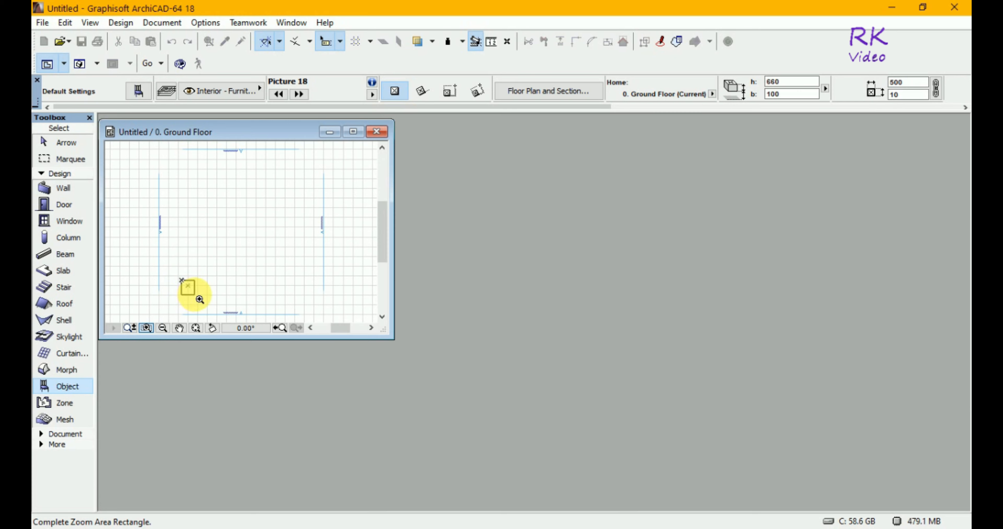
click(196, 298)
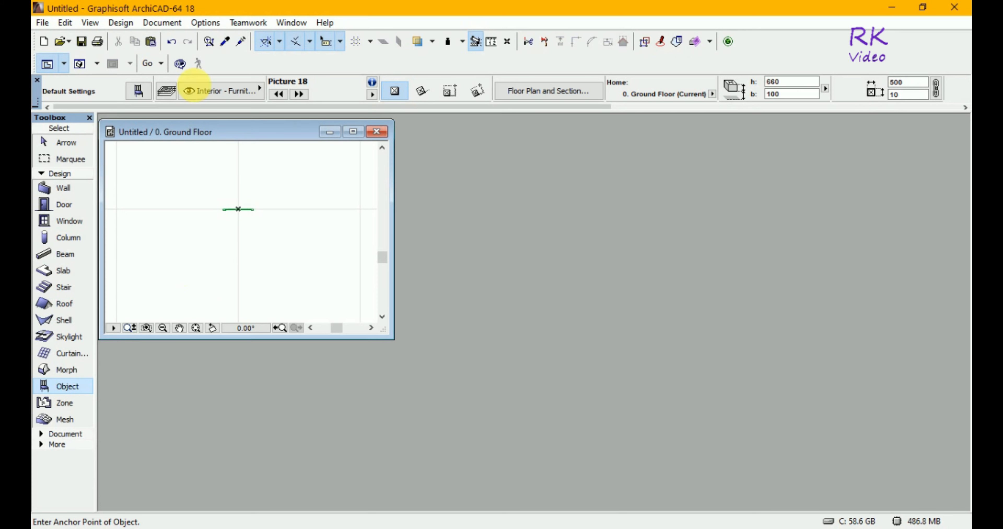
Create a new library object, place its editor window beside the floor plan and open its 3D script
click(42, 22)
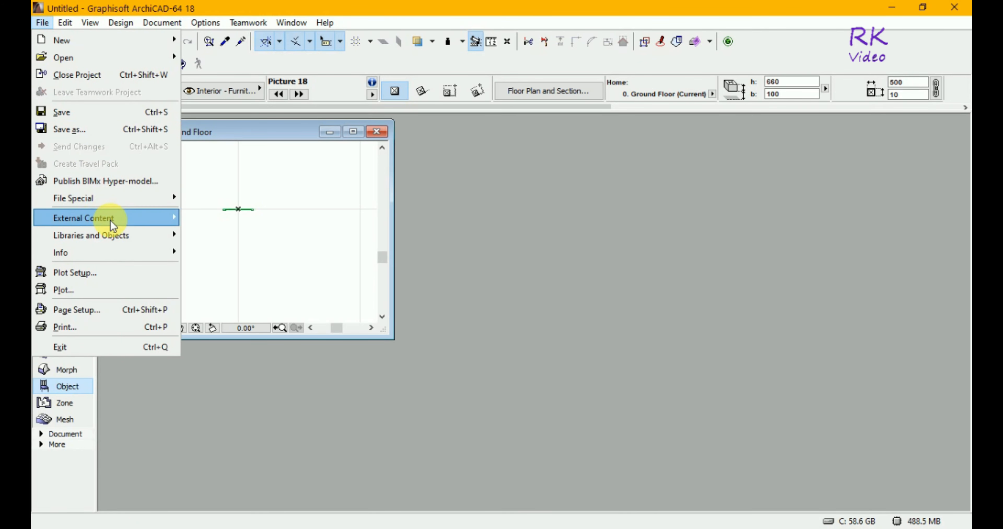
mouse_move(131, 231)
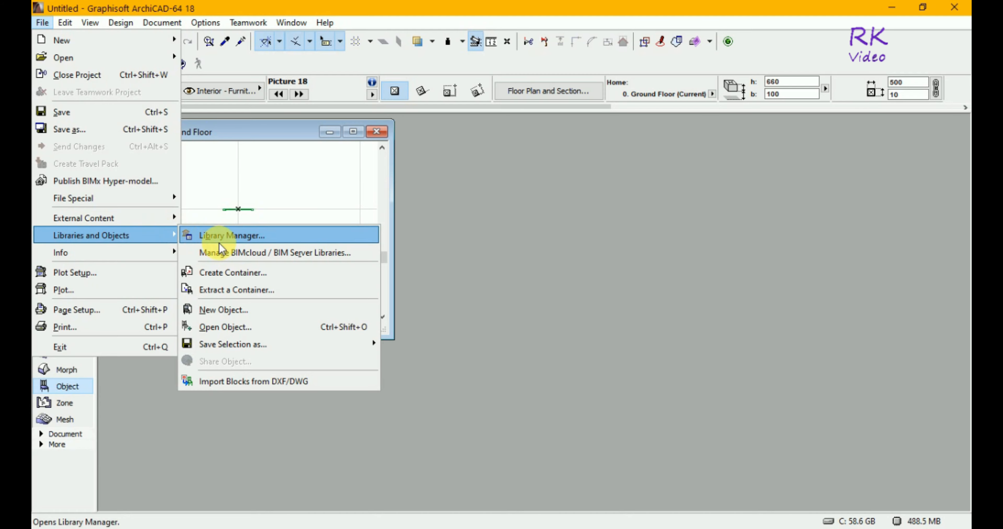
click(211, 316)
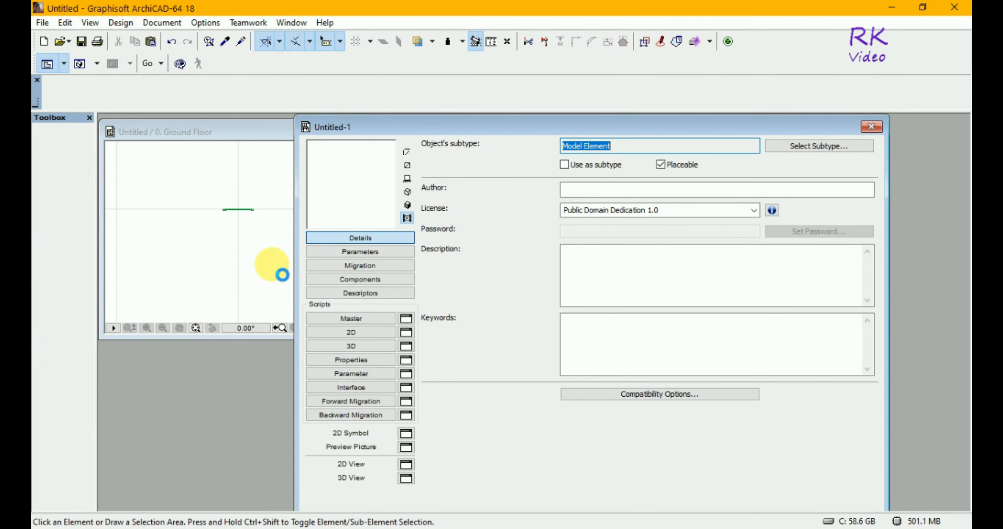
drag(448, 129, 553, 131)
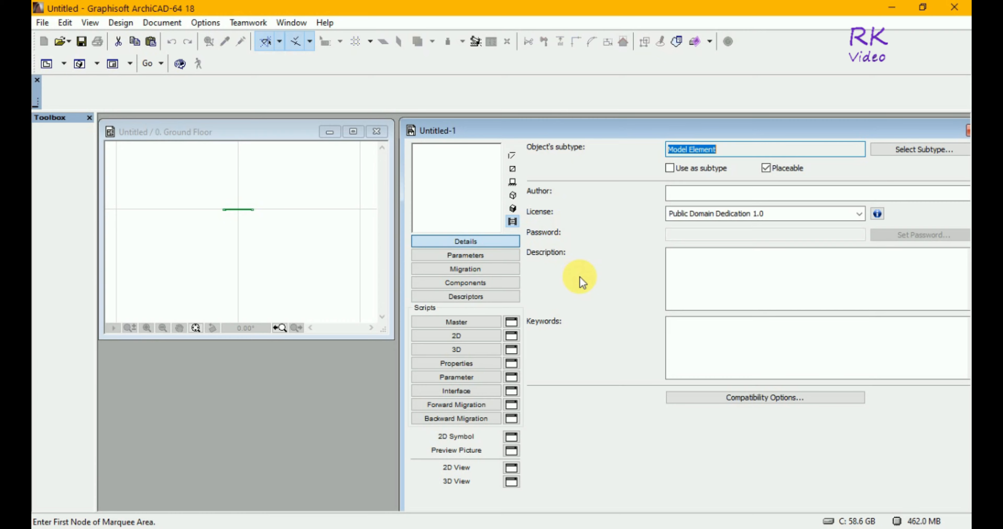
click(477, 351)
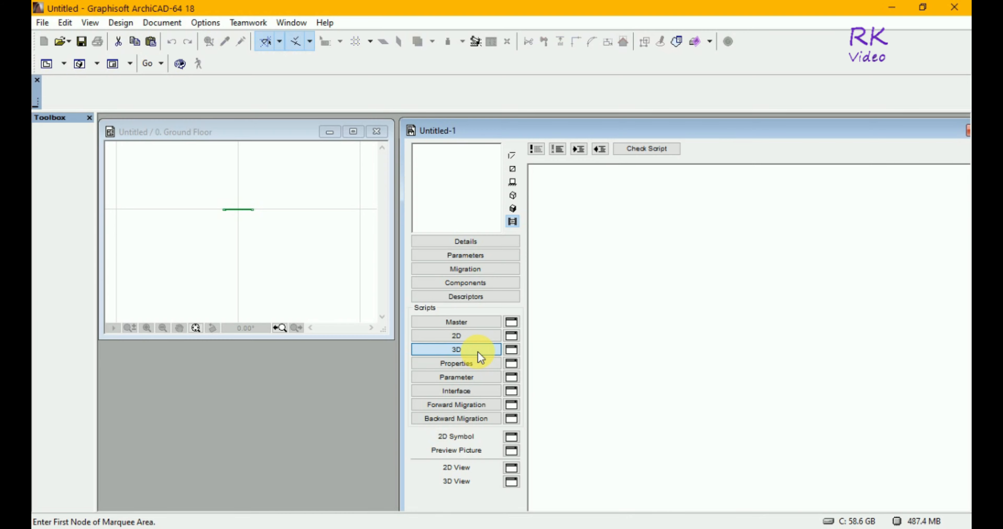
Select the picture object on the ground floor plan with a selection rectangle using the Arrow tool
click(223, 206)
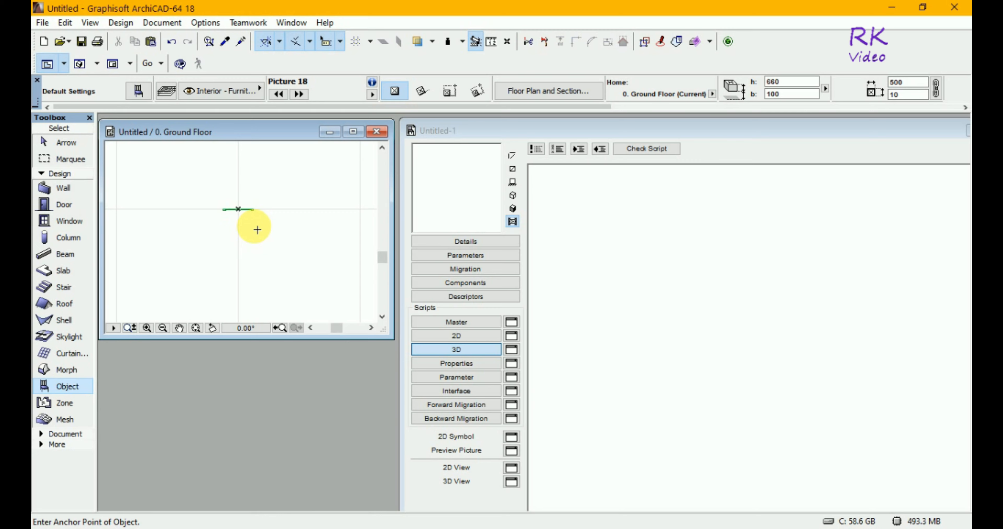
key(Escape)
click(216, 199)
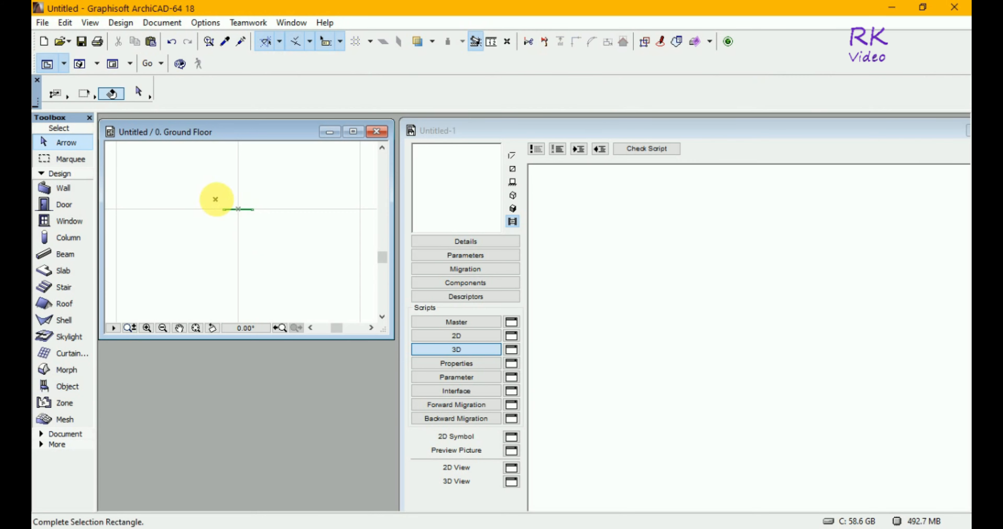
click(263, 224)
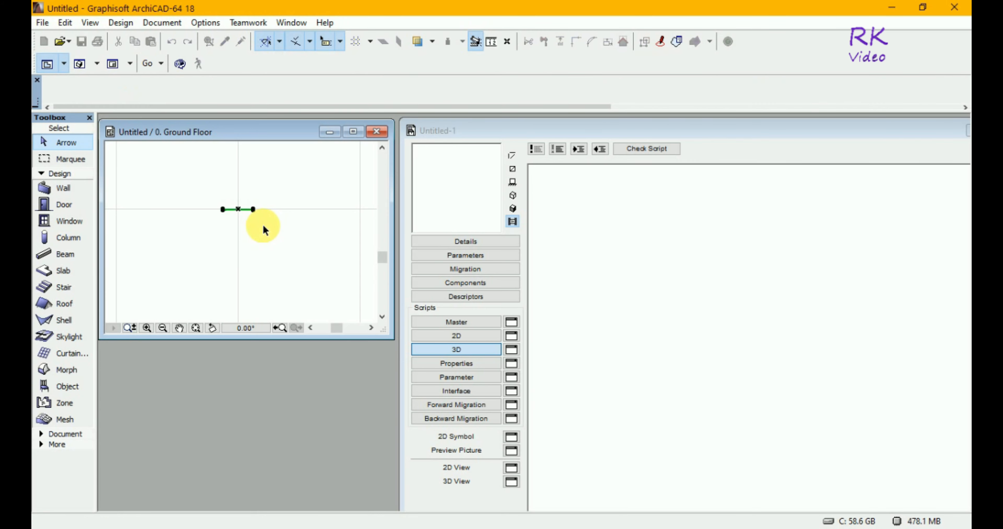
click(254, 211)
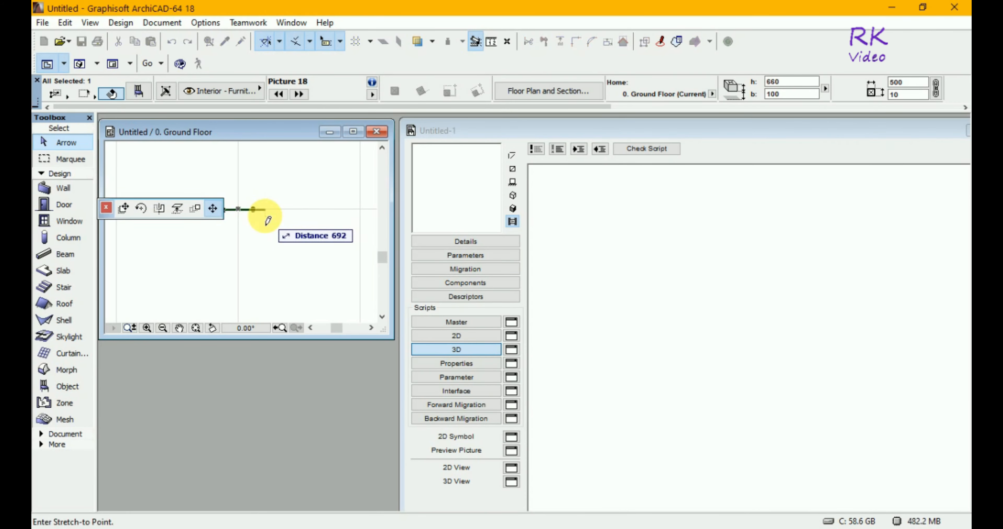
click(124, 209)
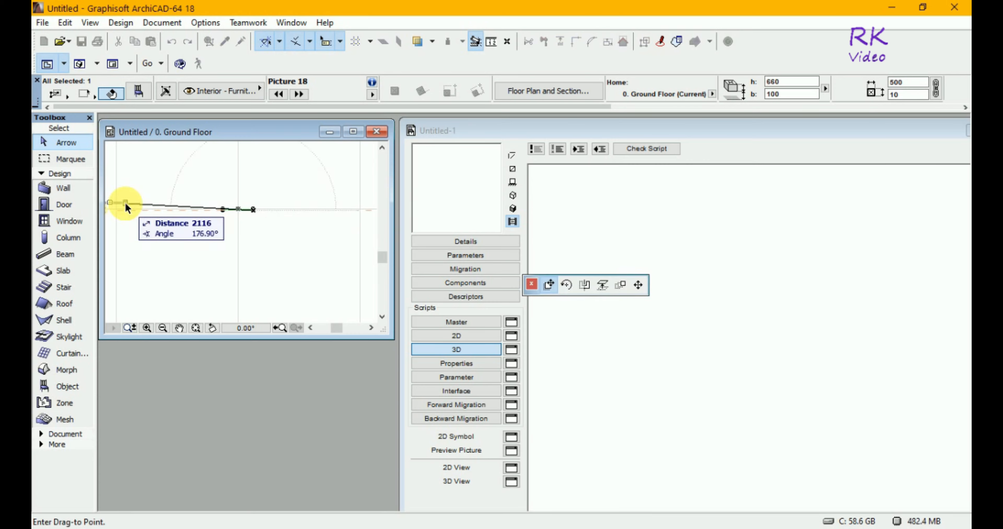
key(Escape)
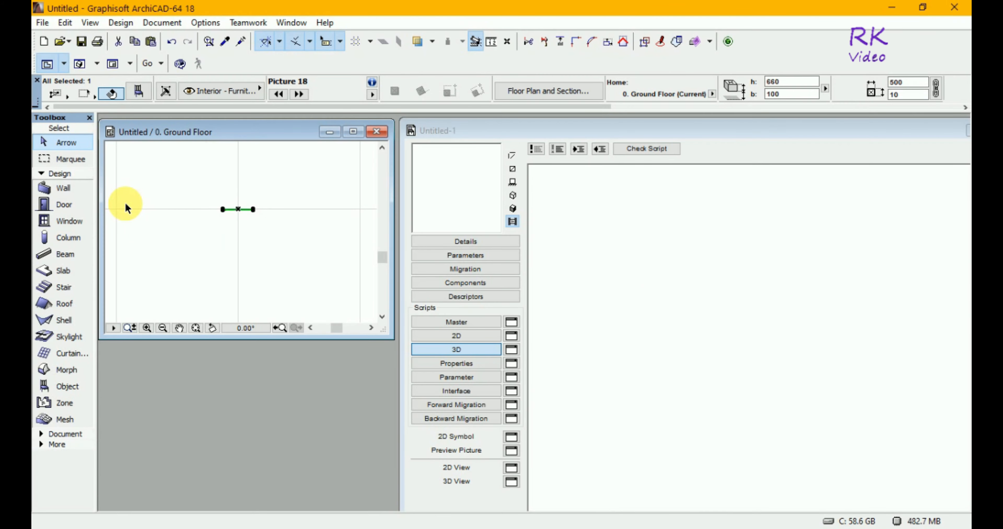
Move the selected picture object from the floor plan into the empty 3D script area to generate its GDL code
click(254, 211)
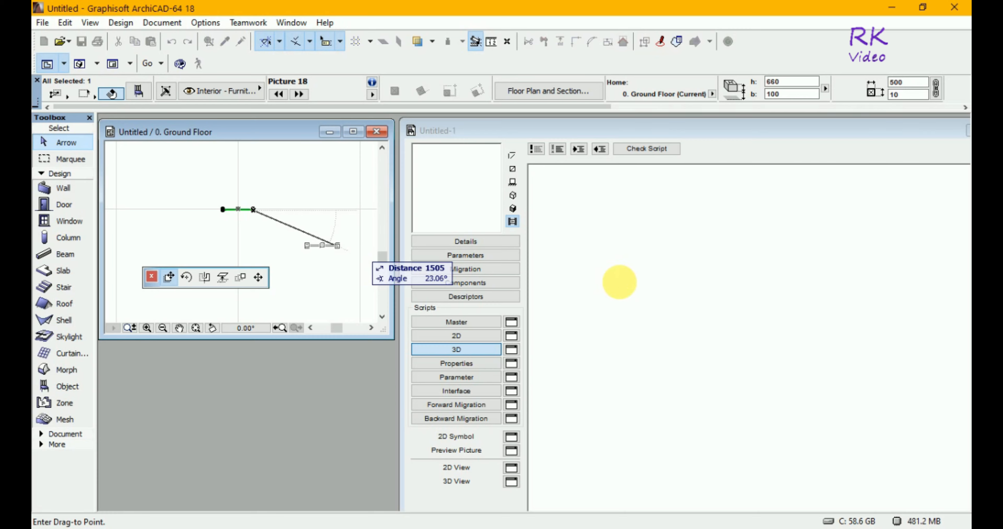
click(631, 292)
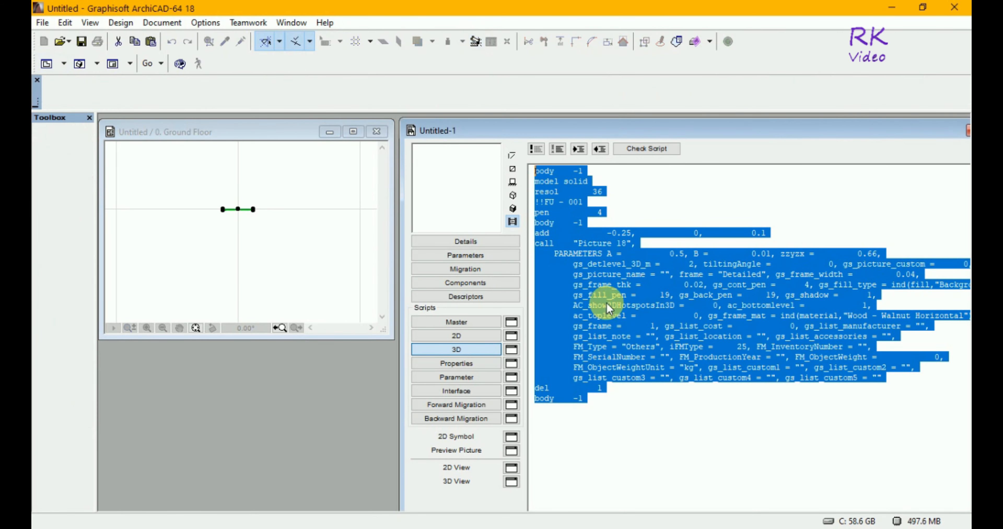
Delete the opening "body -1" and "model solid" lines and the "!!FU - 001" comment line from the 3D script
click(592, 209)
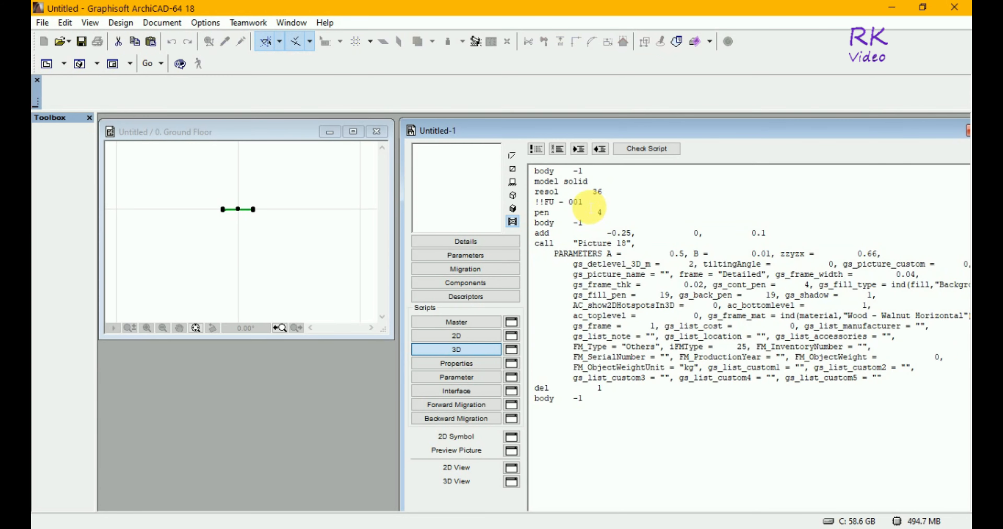
drag(588, 182, 542, 176)
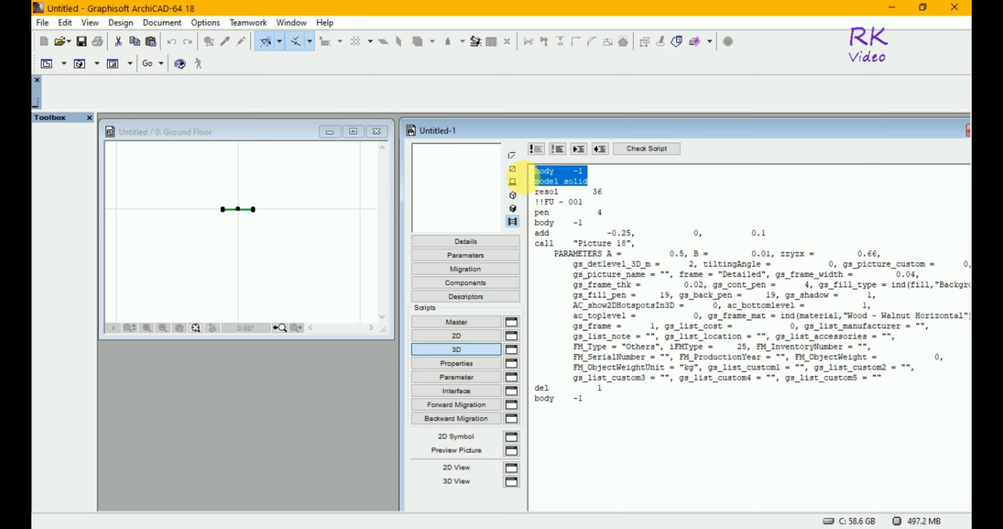
key(Delete)
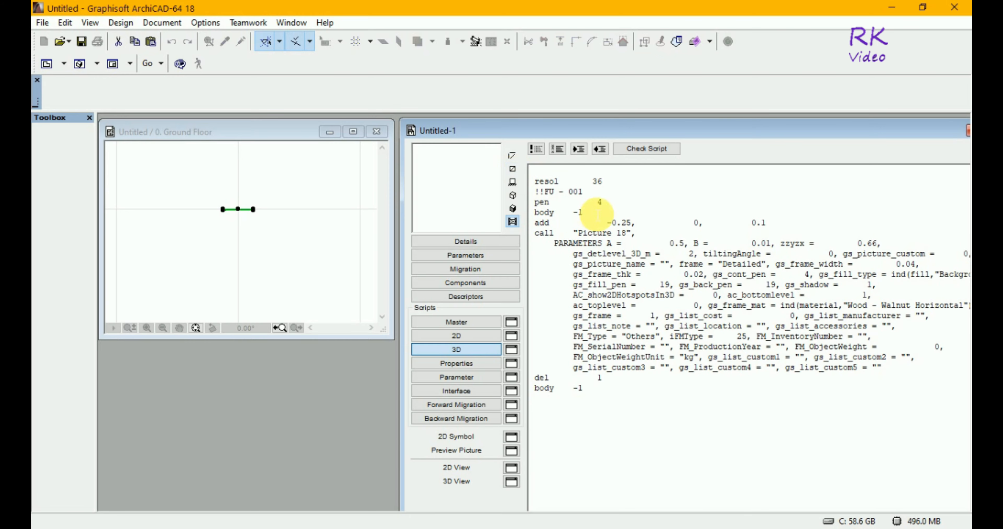
drag(583, 192, 534, 193)
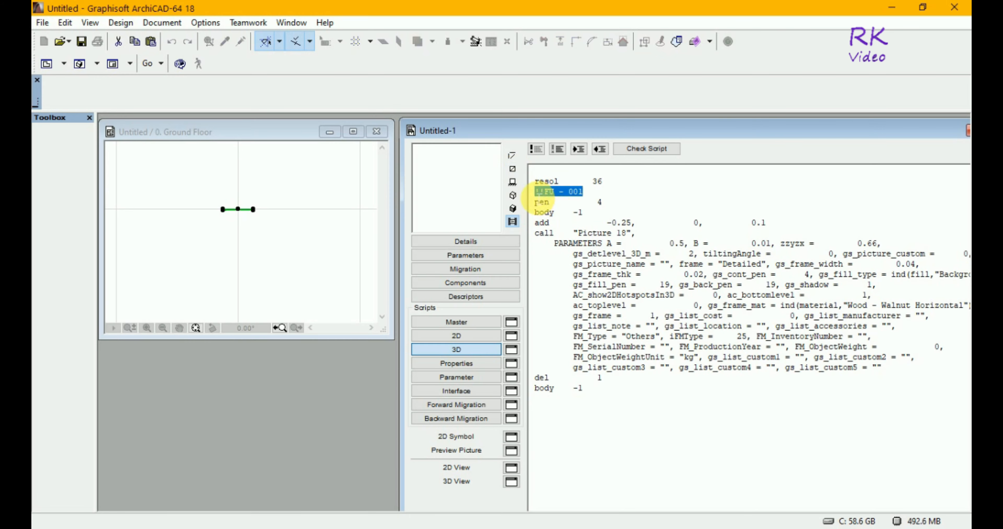
key(Delete)
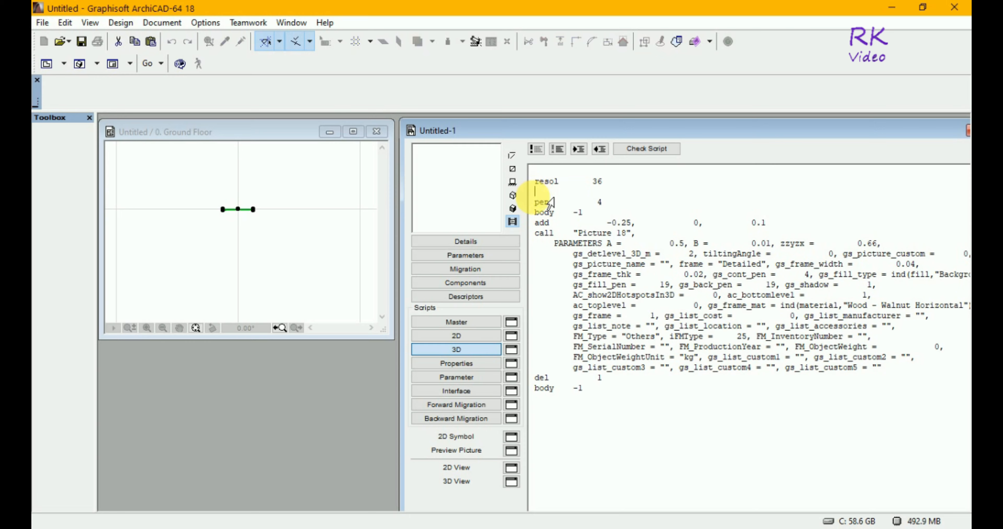
key(Down)
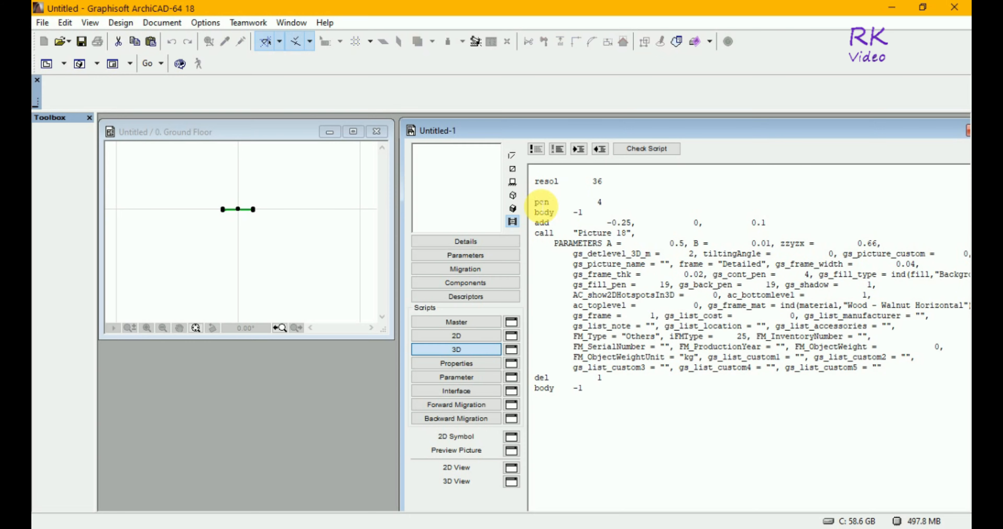
key(BackSpace)
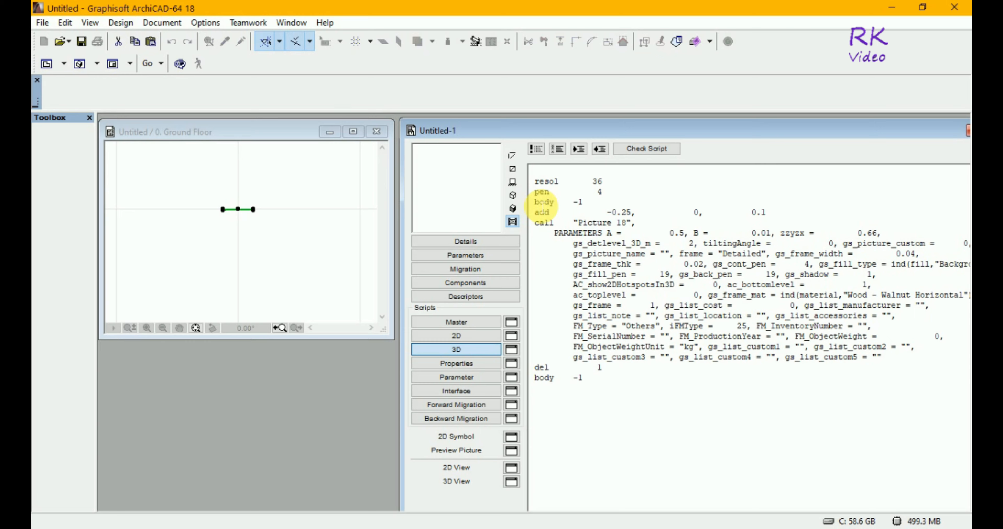
Show the object's shaded 3D preview and turn it to inspect the picture from the back and the front
click(520, 223)
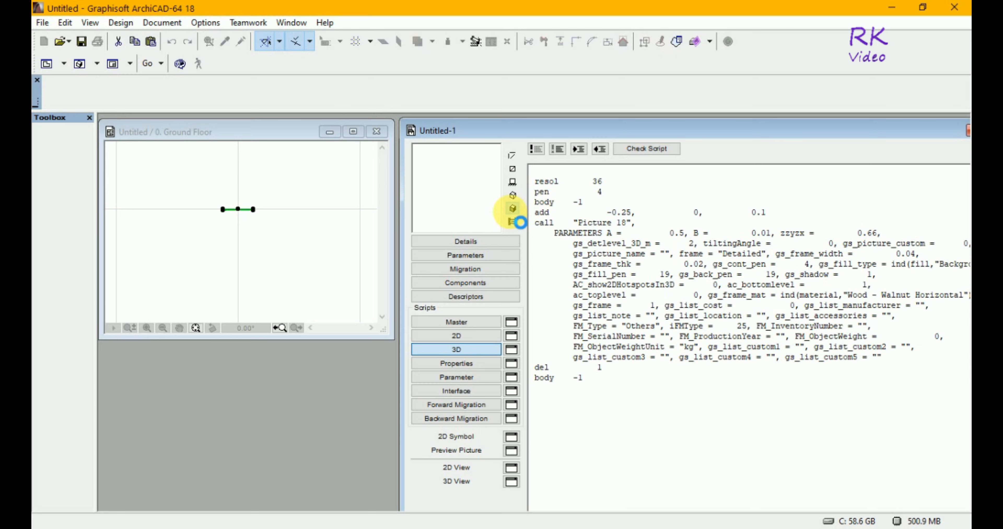
click(512, 209)
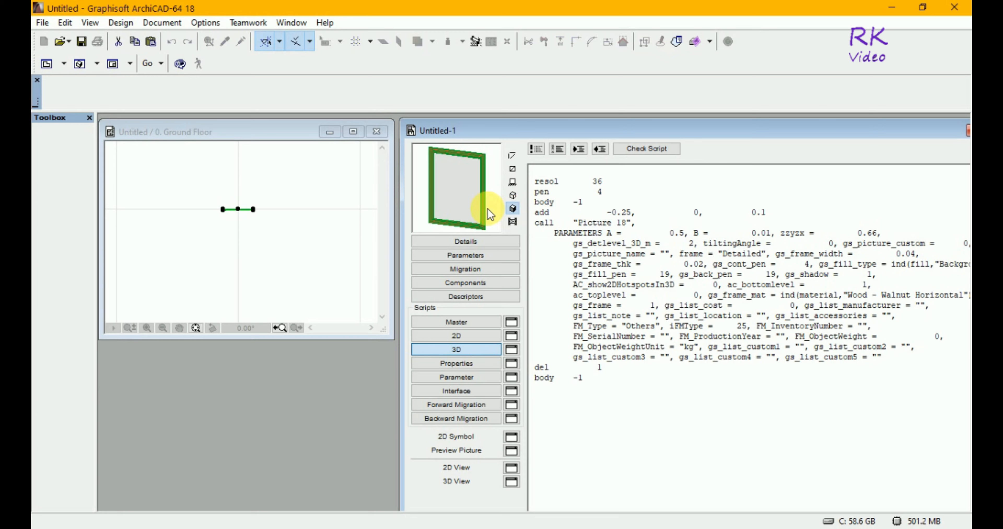
click(472, 203)
click(472, 204)
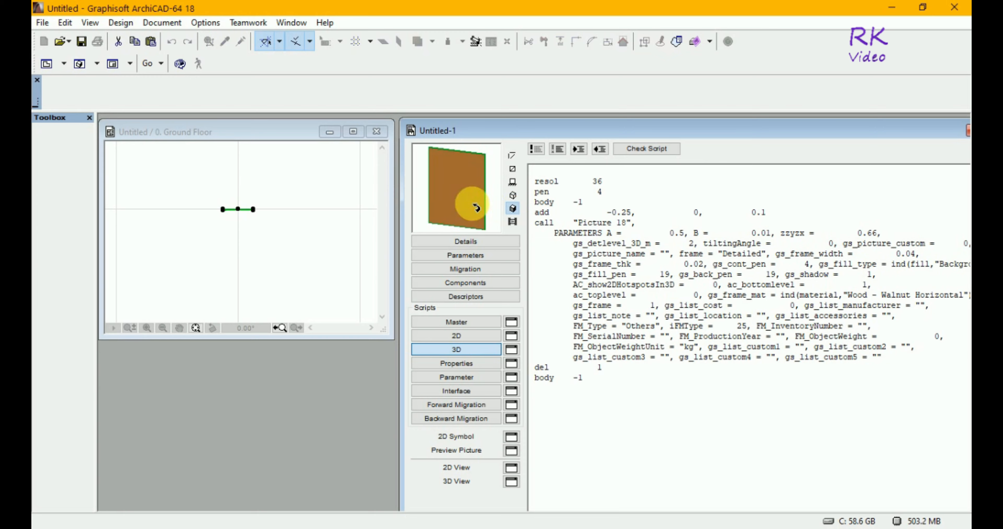
click(476, 207)
click(476, 207)
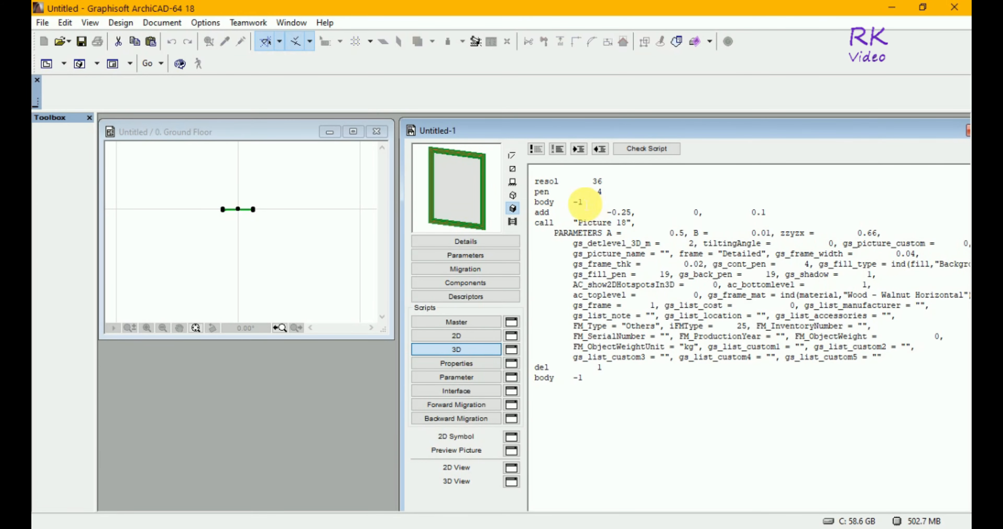
Check the object's 2D and front elevation previews, and switch the preview back to shaded 3D
click(514, 170)
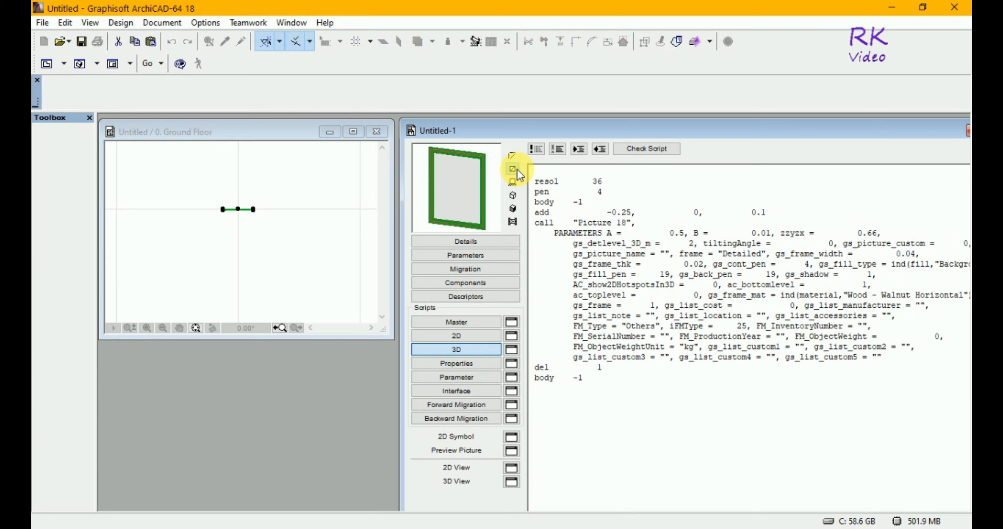
click(513, 182)
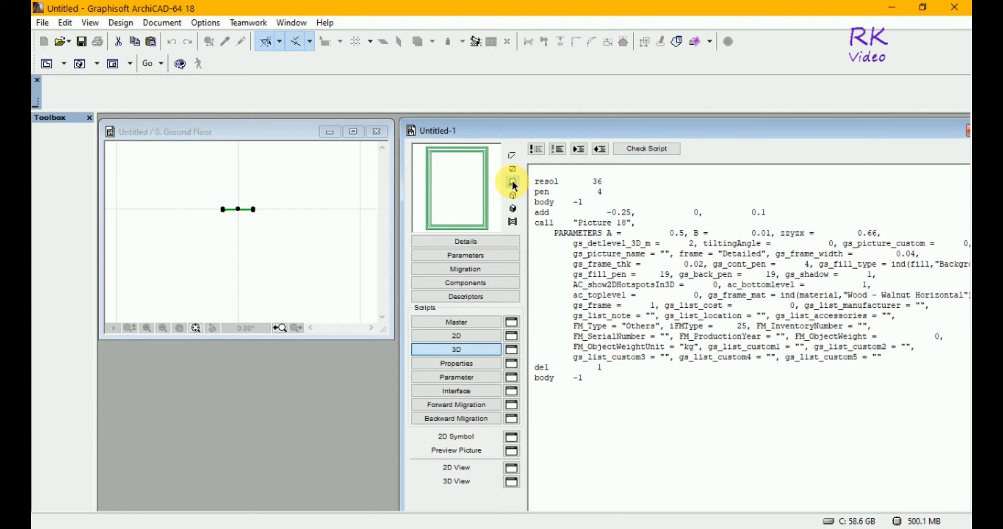
click(512, 209)
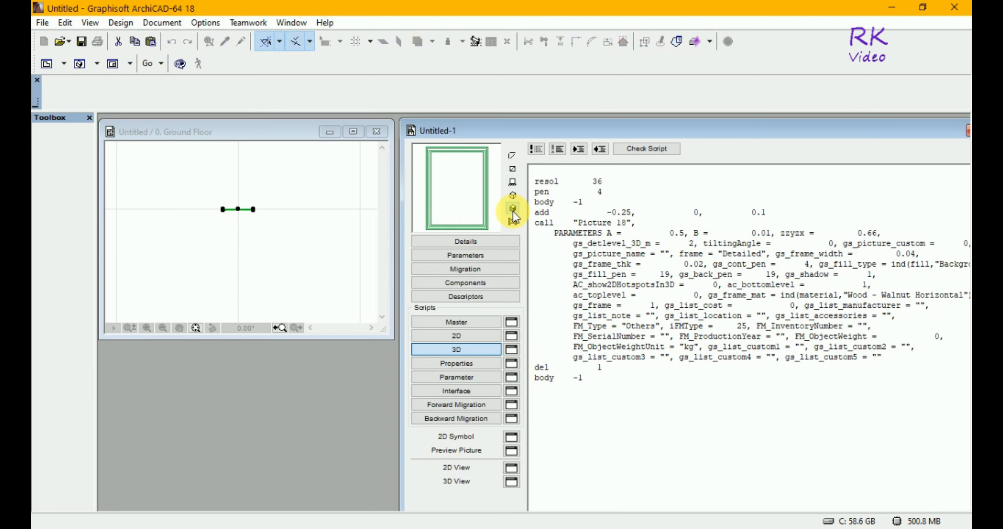